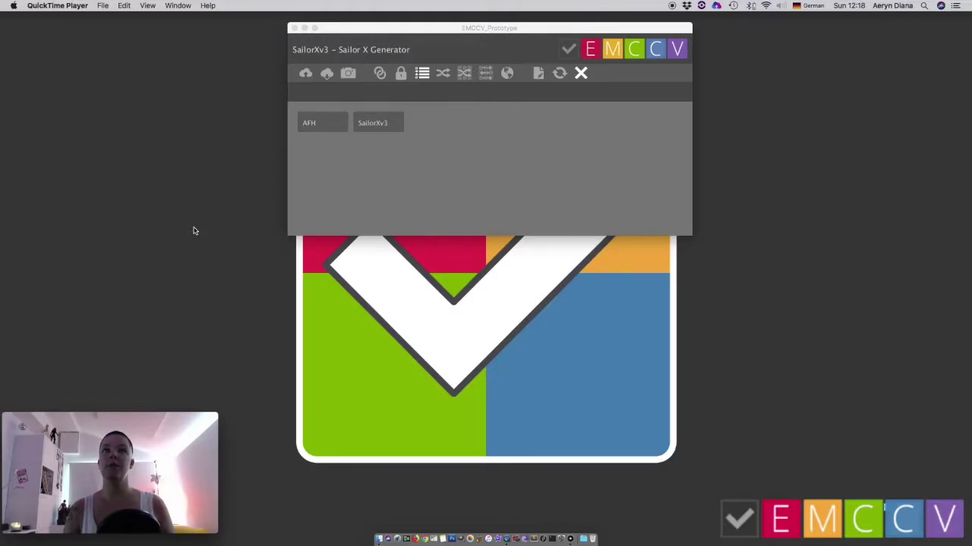
Open the SailorXv3 module and show its body options
{"action": "left_click", "coordinate": [535, 32]}
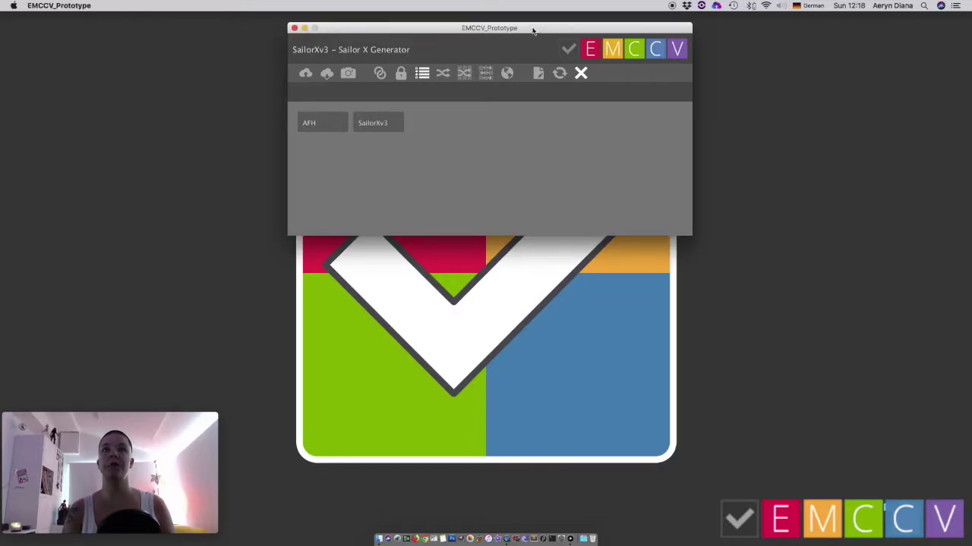
{"action": "left_click", "coordinate": [385, 125]}
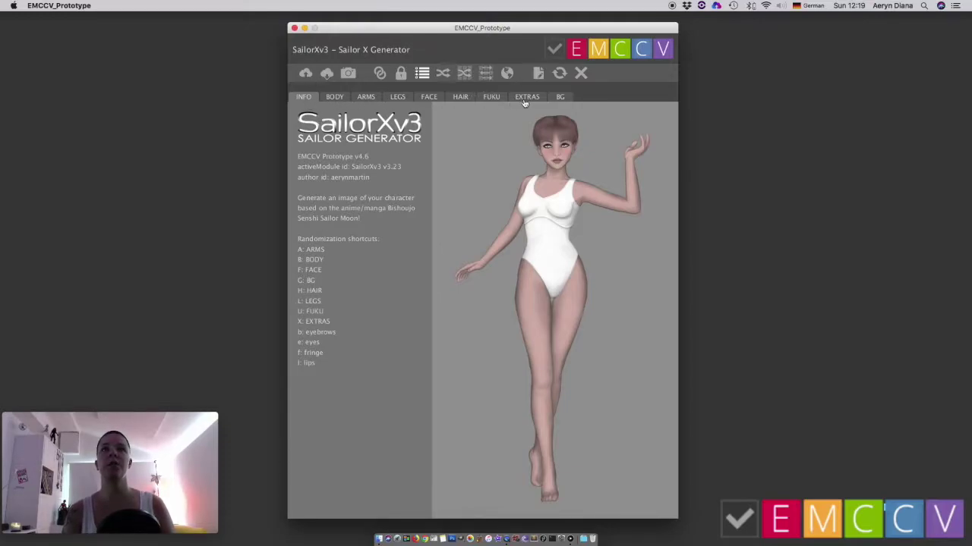
{"action": "left_click", "coordinate": [336, 98]}
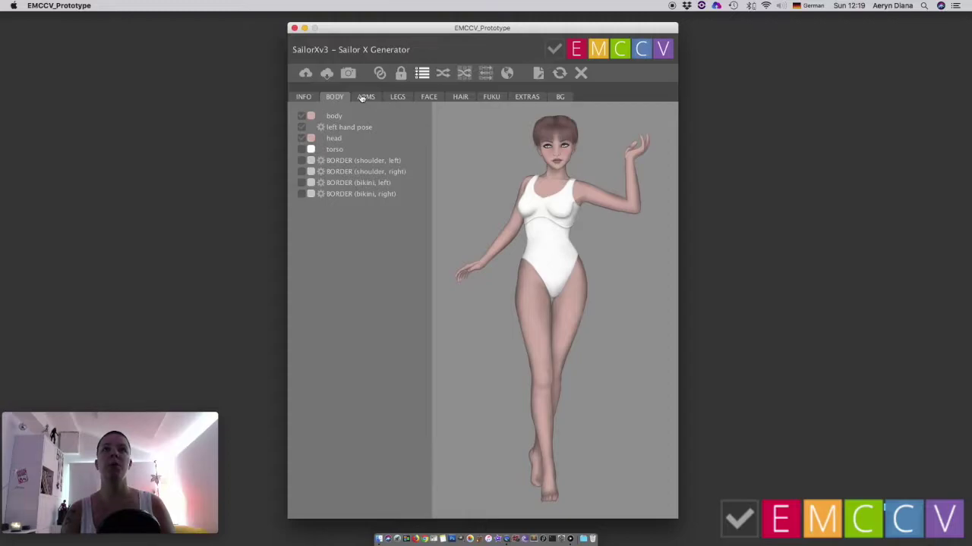
Show the fuku clothing options and add the main skirt to the character's outfit, keeping the leotard on
{"action": "left_click", "coordinate": [491, 99]}
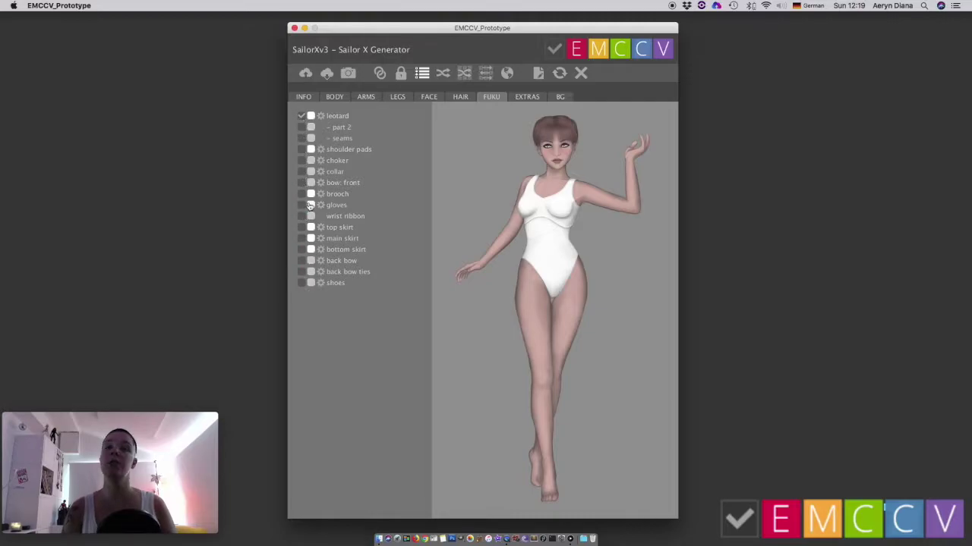
{"action": "left_click", "coordinate": [302, 117]}
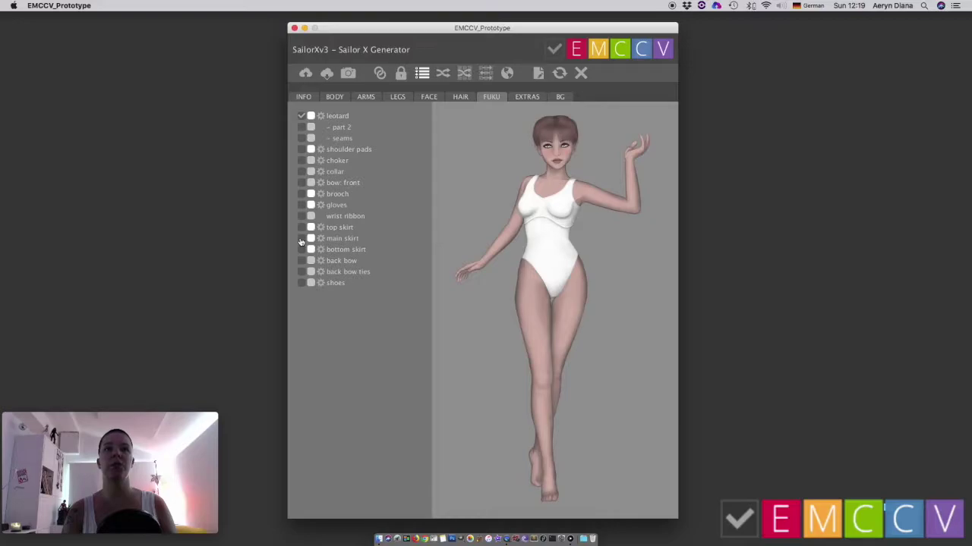
{"action": "left_click", "coordinate": [302, 239]}
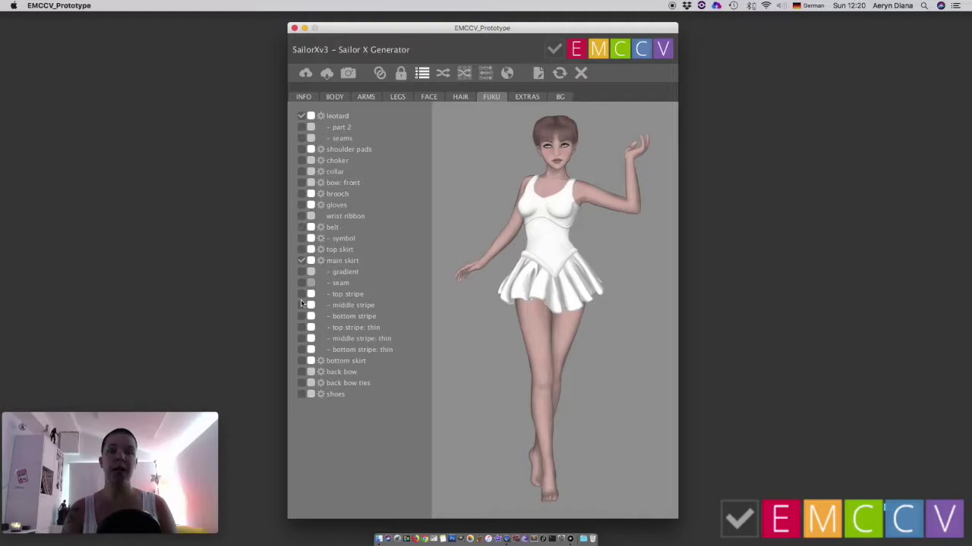
{"action": "left_click", "coordinate": [301, 228]}
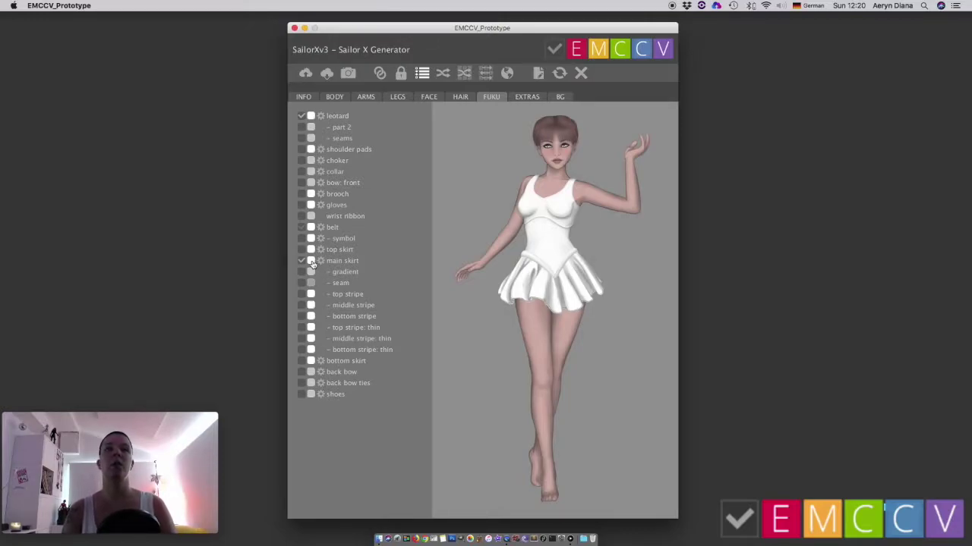
Colour the main skirt green with hue 58, saturation 133 and brightness 159
{"action": "left_click", "coordinate": [312, 263]}
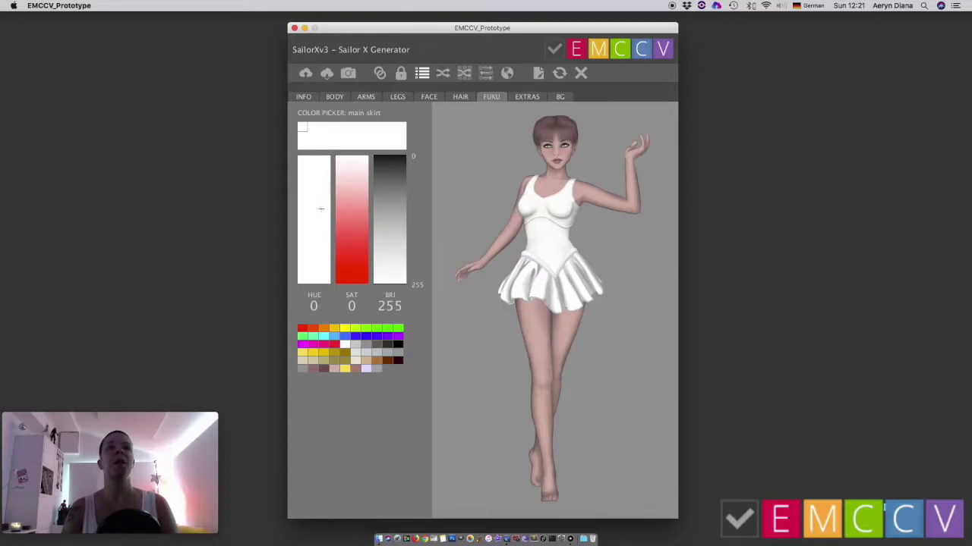
{"action": "left_click", "coordinate": [355, 220]}
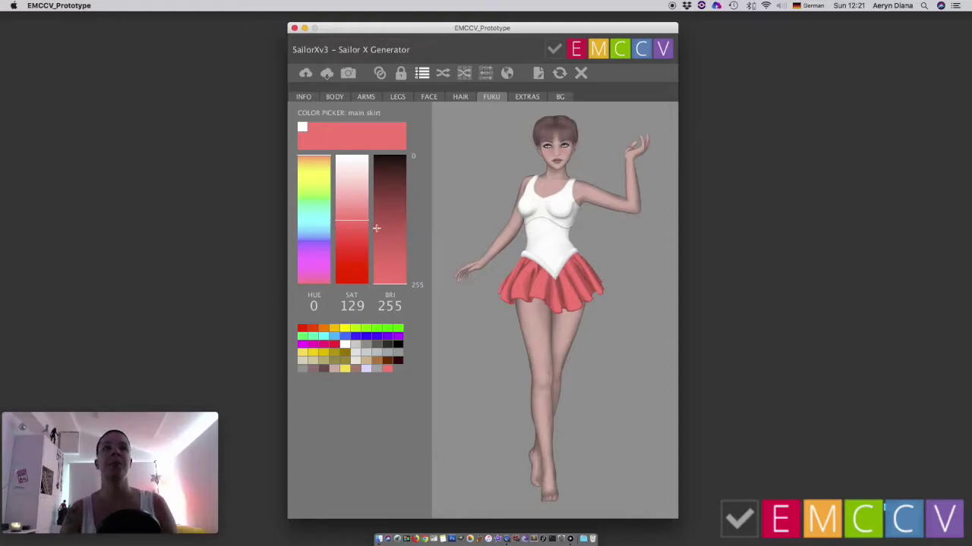
{"action": "left_click", "coordinate": [318, 189]}
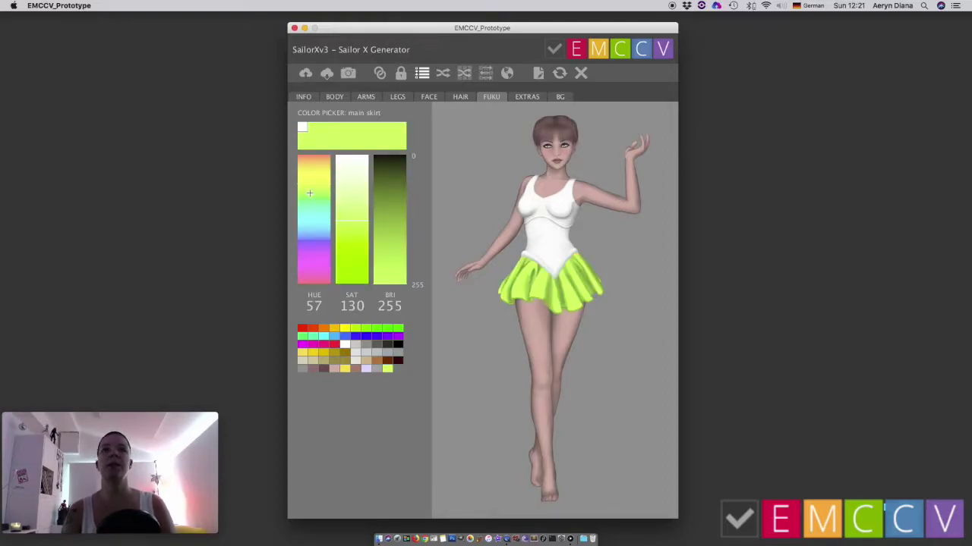
{"action": "left_click", "coordinate": [388, 197]}
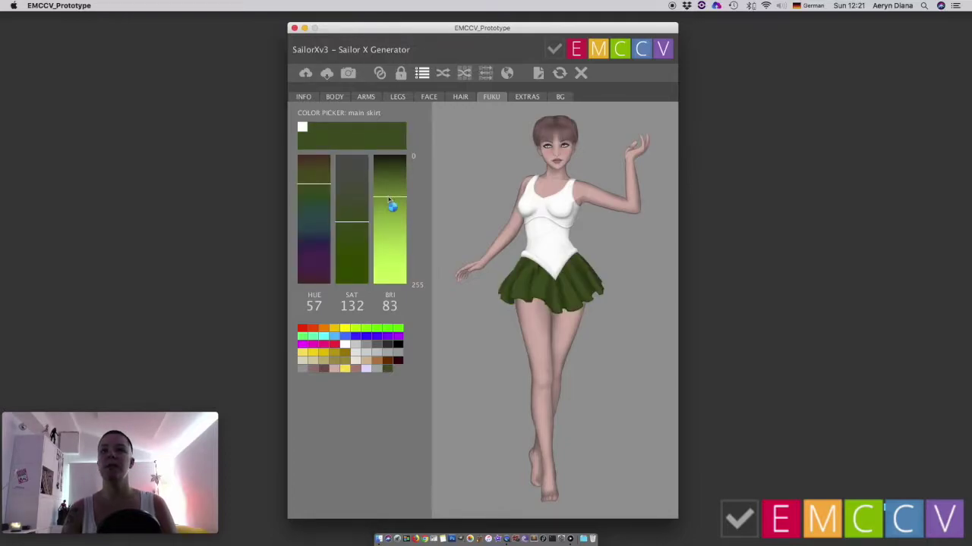
{"action": "left_click", "coordinate": [389, 222]}
{"action": "left_click", "coordinate": [390, 243]}
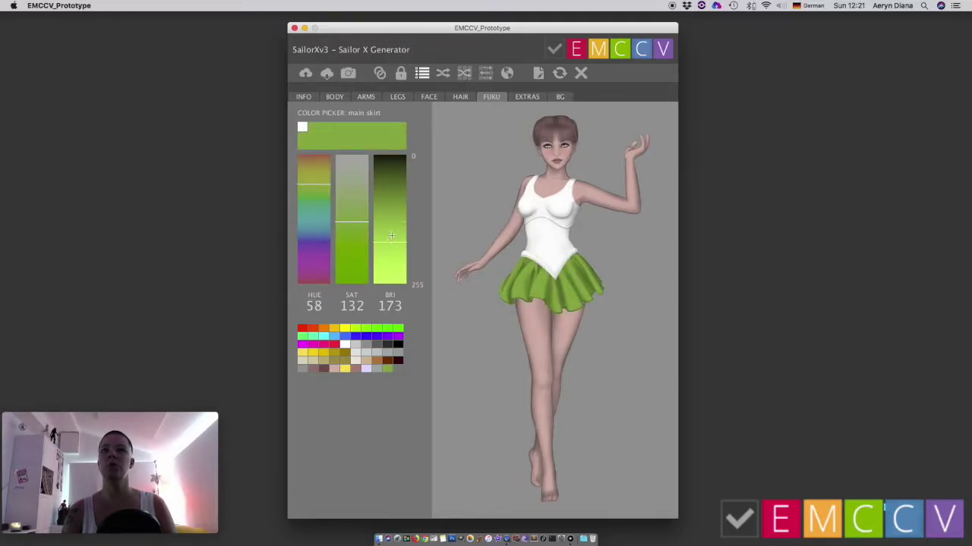
{"action": "left_click", "coordinate": [391, 238]}
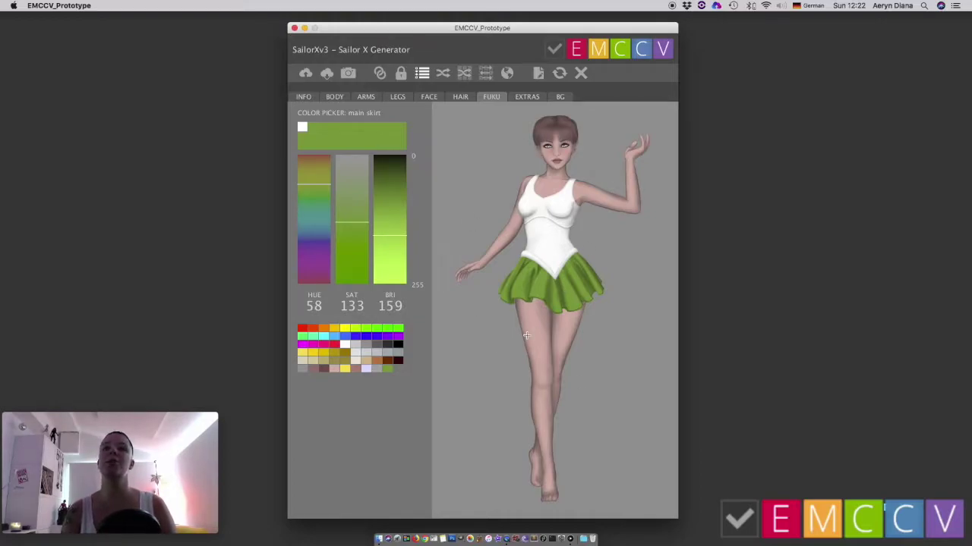
Sample skirt colours directly from the skirt, hair, background and skin in the preview, ending on hue 4, saturation 37, brightness 123
{"action": "left_click", "coordinate": [559, 294]}
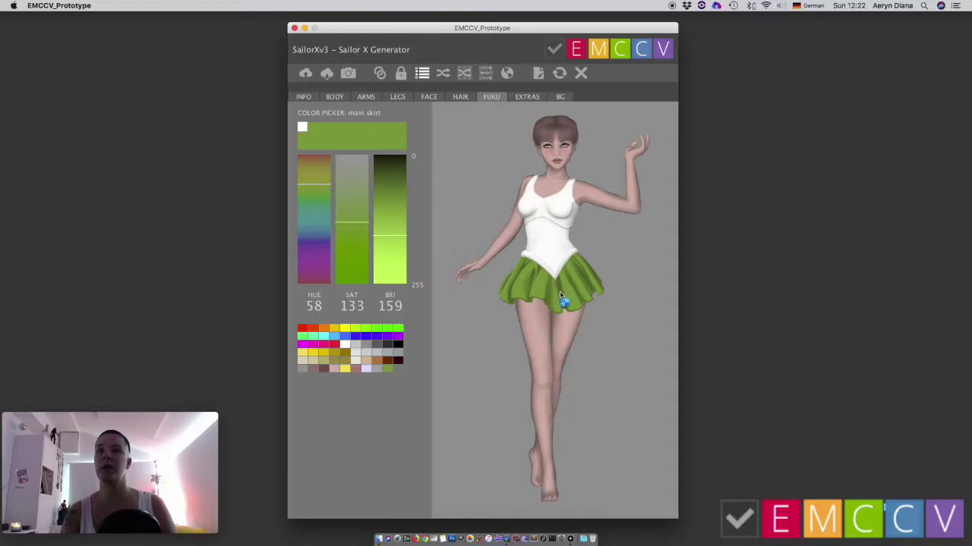
{"action": "left_click", "coordinate": [560, 295]}
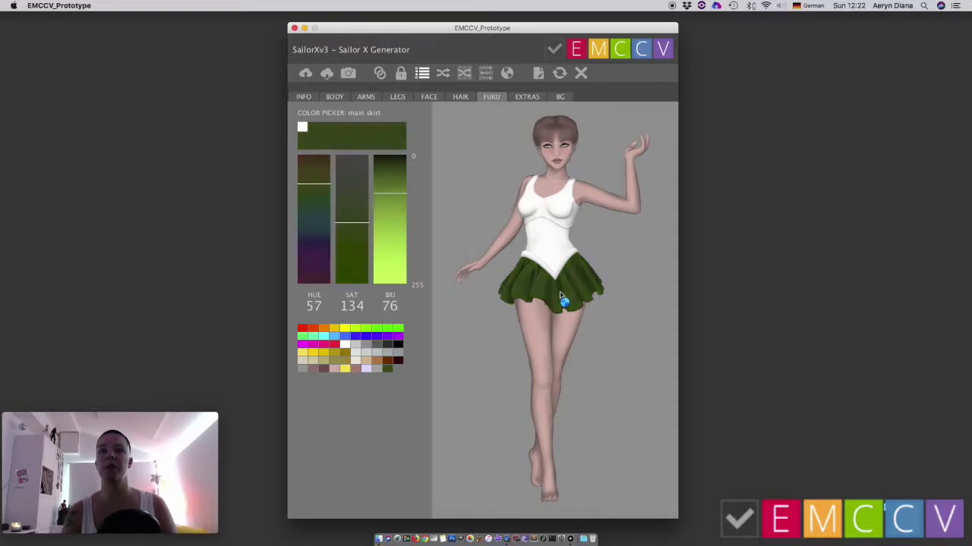
{"action": "left_click", "coordinate": [560, 295]}
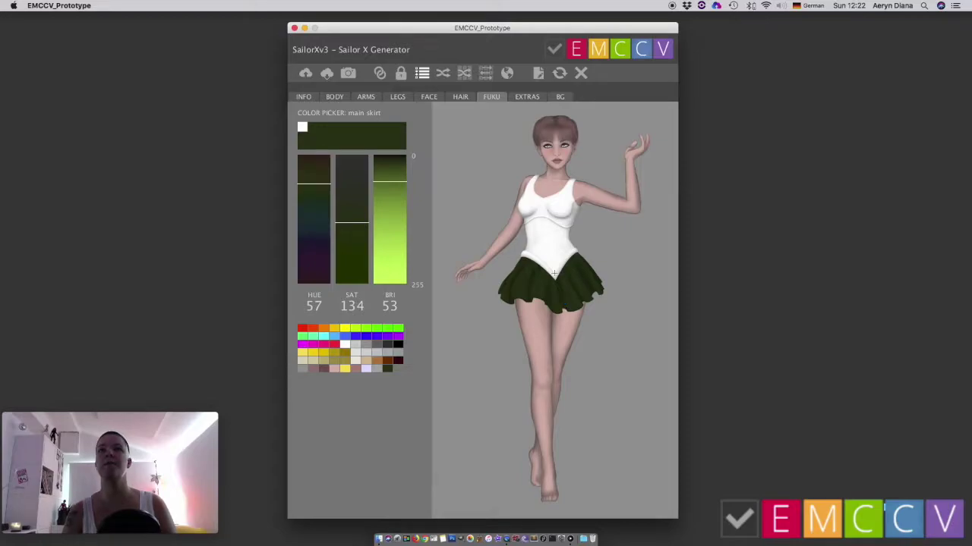
{"action": "left_click", "coordinate": [547, 126]}
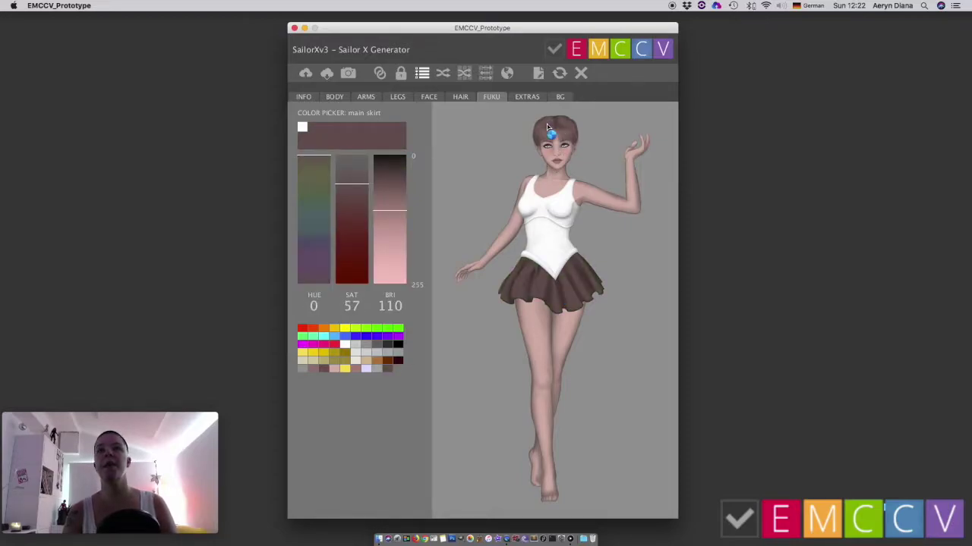
{"action": "left_click", "coordinate": [472, 168]}
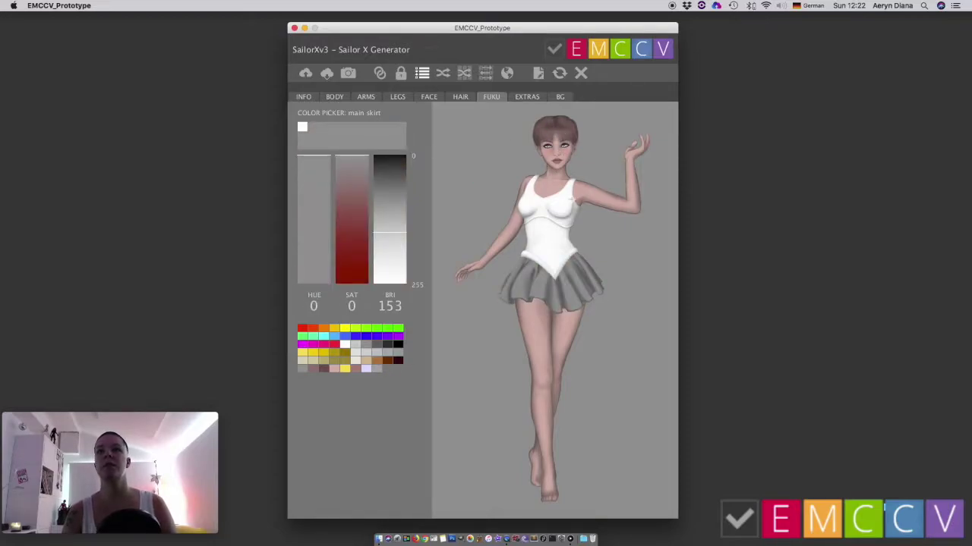
{"action": "left_click", "coordinate": [587, 202]}
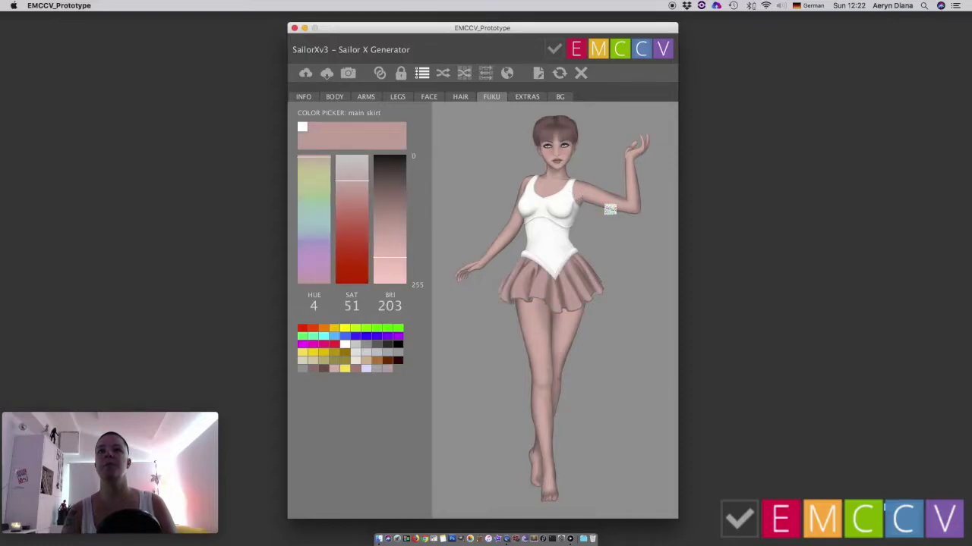
{"action": "left_click", "coordinate": [611, 211]}
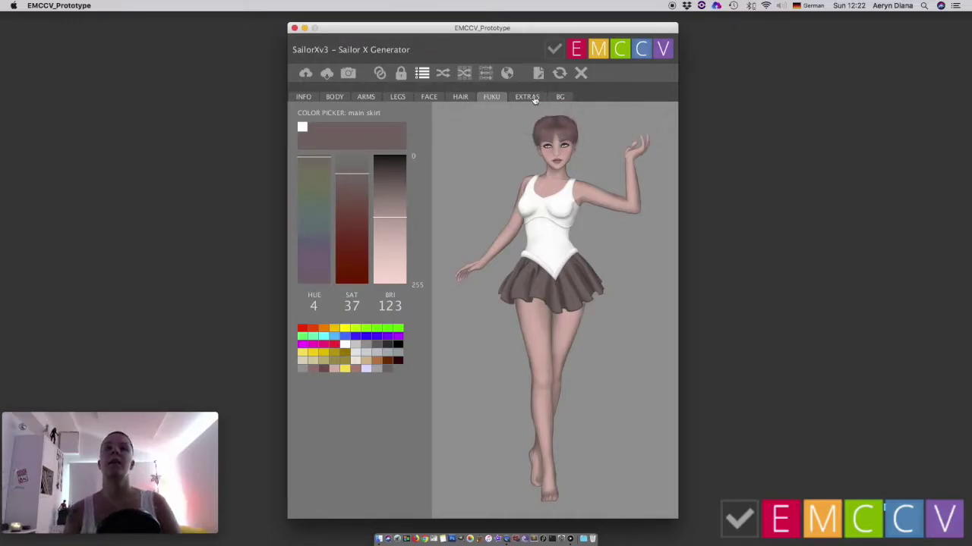
{"action": "left_click", "coordinate": [373, 110]}
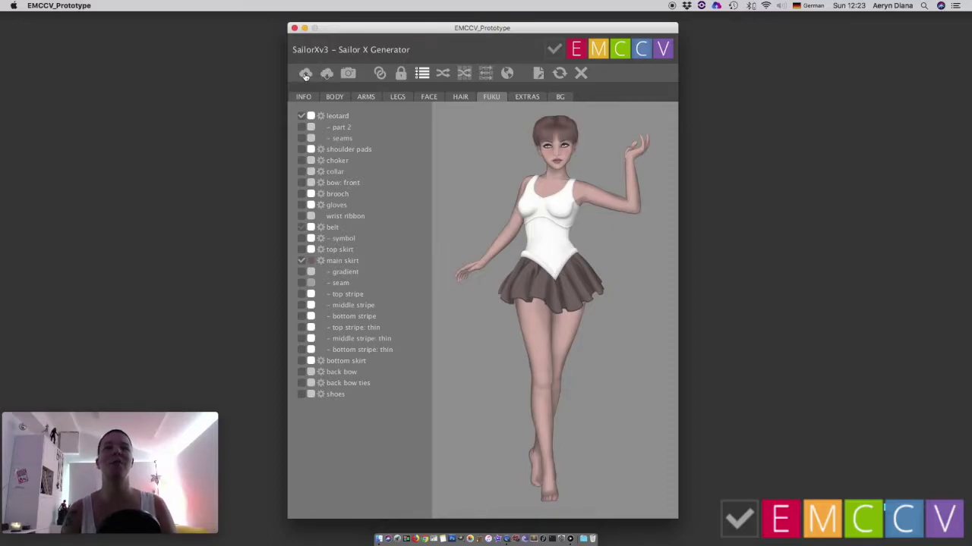
Load the saved Super Sailor Mars character
{"action": "left_click", "coordinate": [305, 74]}
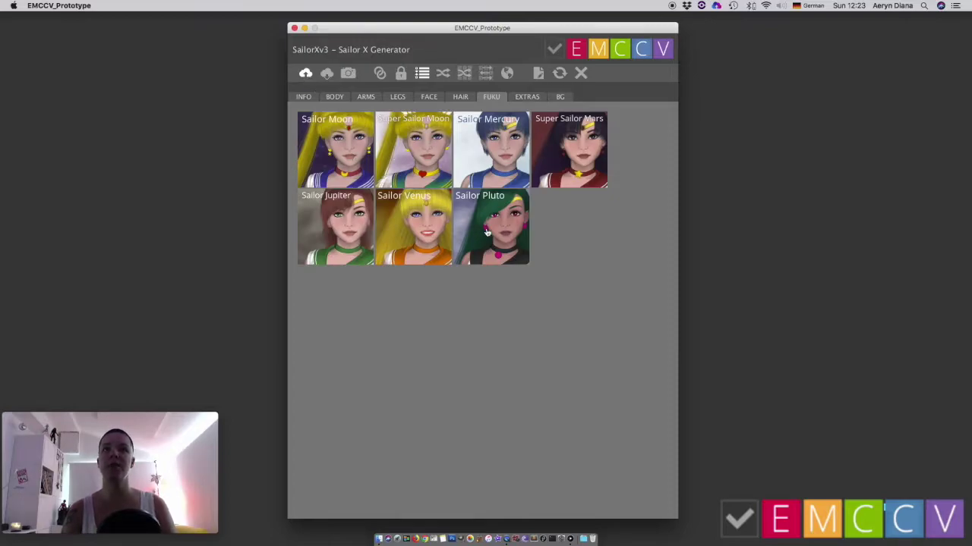
{"action": "left_click", "coordinate": [570, 166]}
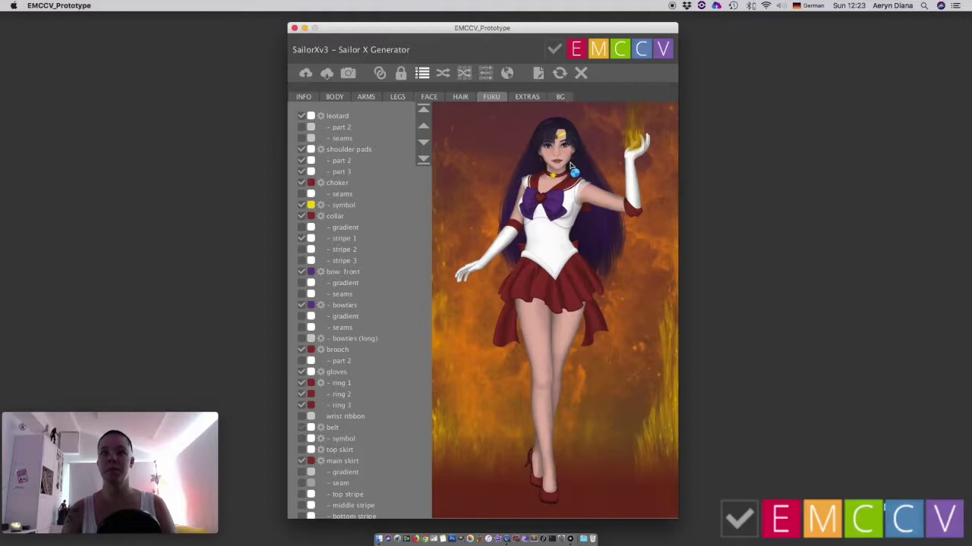
Save the current character as an entity, check it among the saved characters, and return to the fuku options
{"action": "left_click", "coordinate": [326, 74]}
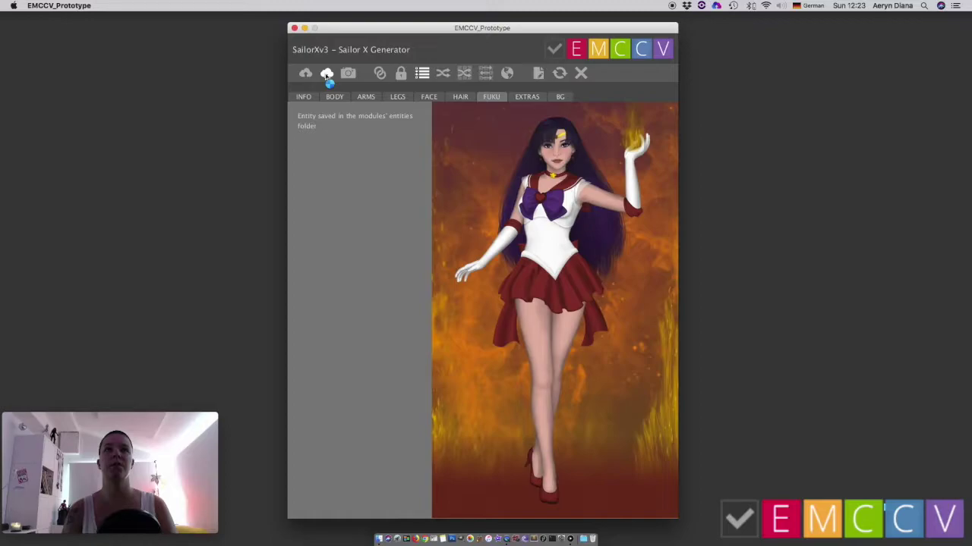
{"action": "left_click", "coordinate": [305, 73]}
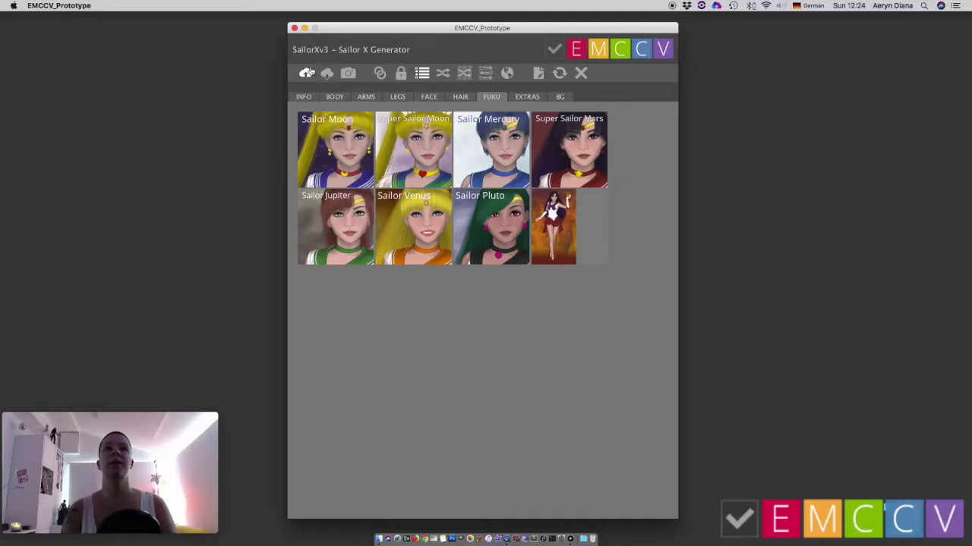
{"action": "left_click", "coordinate": [304, 74]}
{"action": "left_click", "coordinate": [491, 98]}
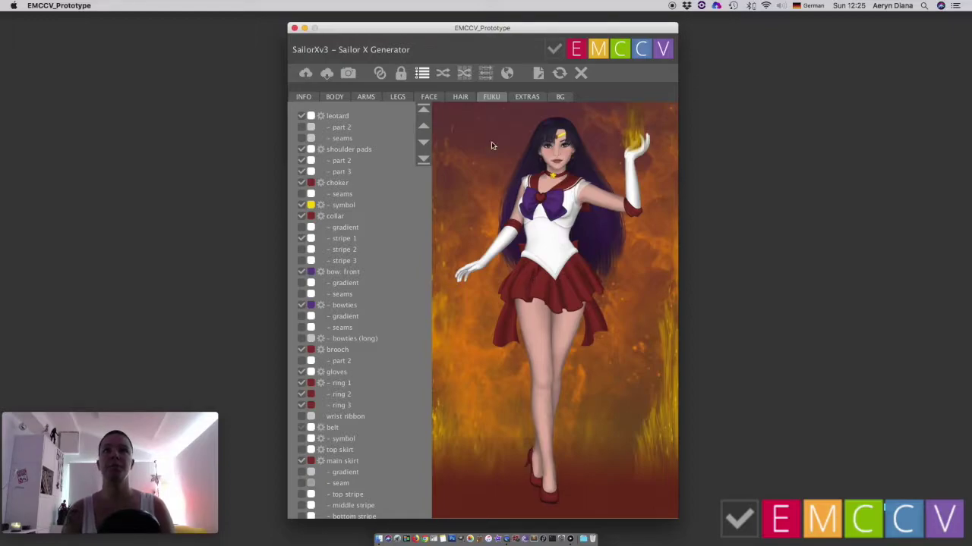
Turn on lock mode, lock the shoulder pads and collar in the fuku options, and leave lock mode
{"action": "left_click", "coordinate": [401, 74]}
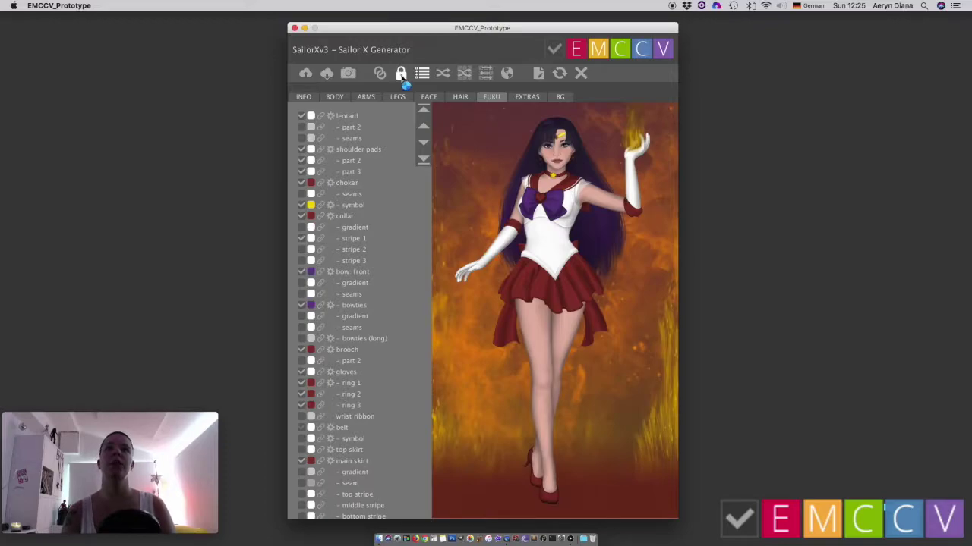
{"action": "left_click", "coordinate": [322, 150]}
{"action": "left_click", "coordinate": [319, 216]}
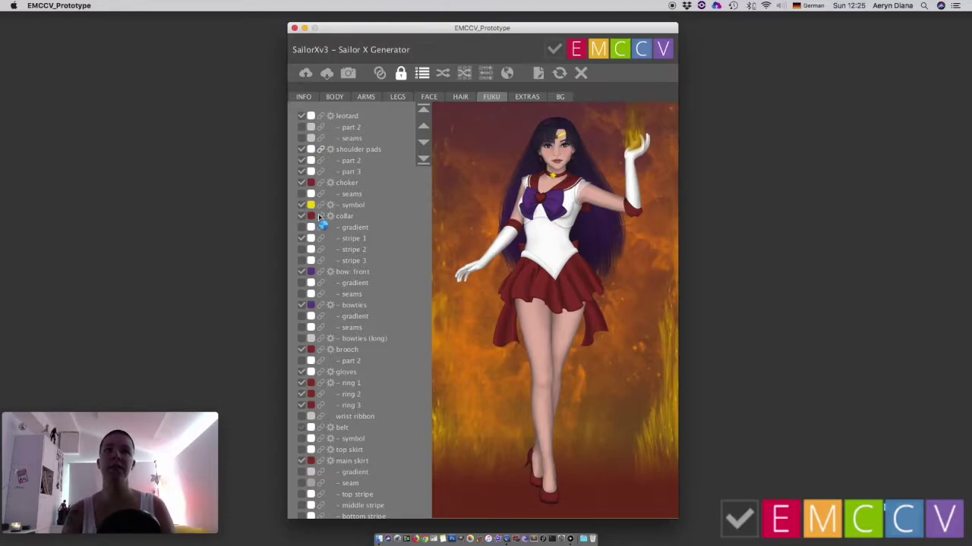
{"action": "left_click", "coordinate": [319, 150]}
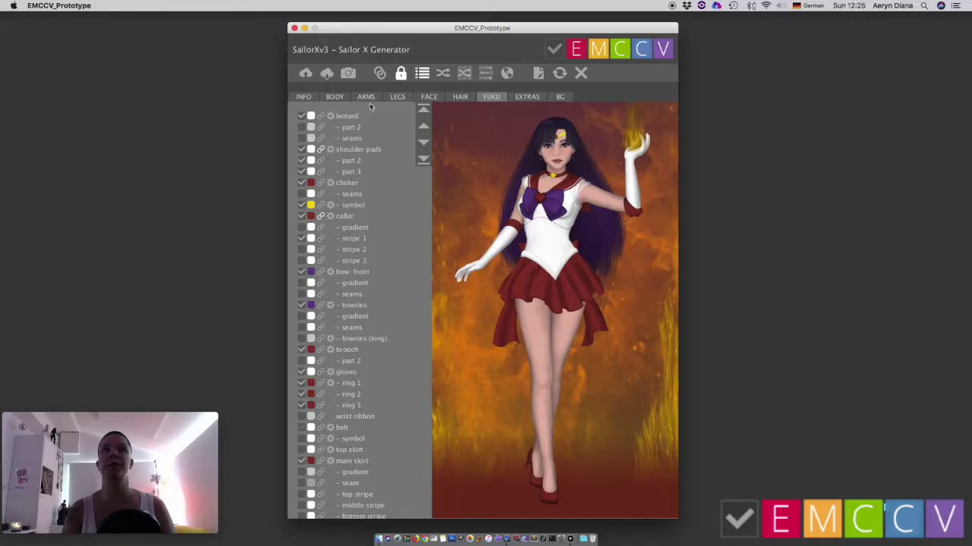
{"action": "left_click", "coordinate": [401, 74]}
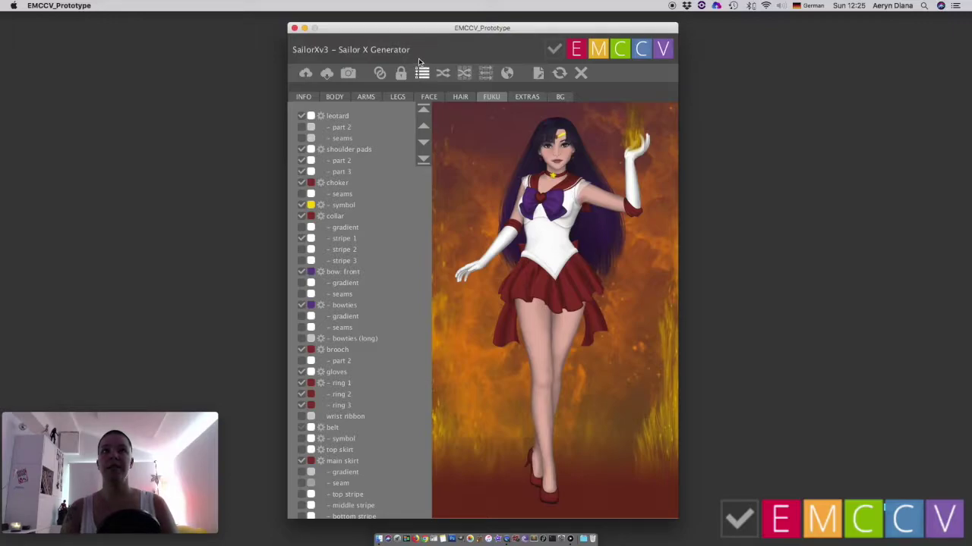
Show the extras options and compare the item list with its inactive dependent layers shown and hidden
{"action": "left_click", "coordinate": [524, 99]}
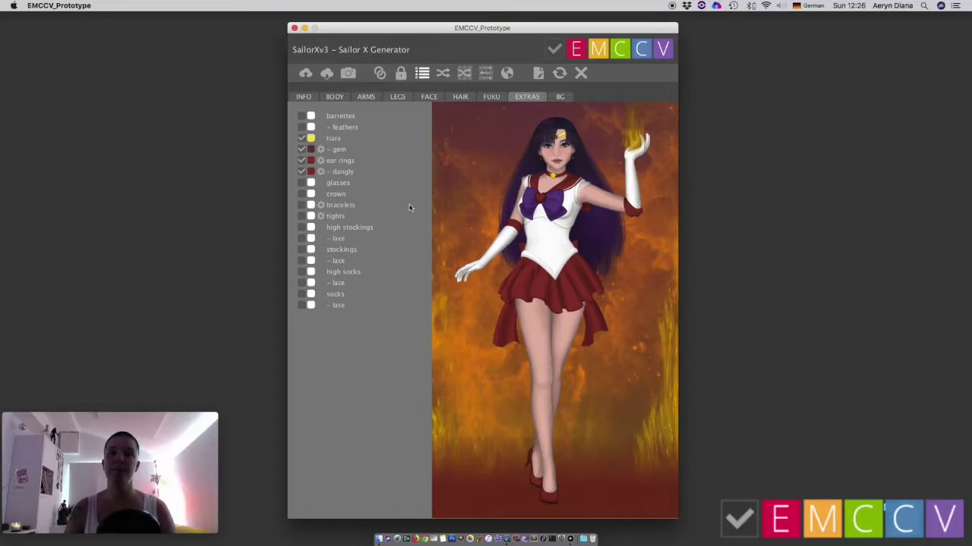
{"action": "left_click", "coordinate": [422, 75]}
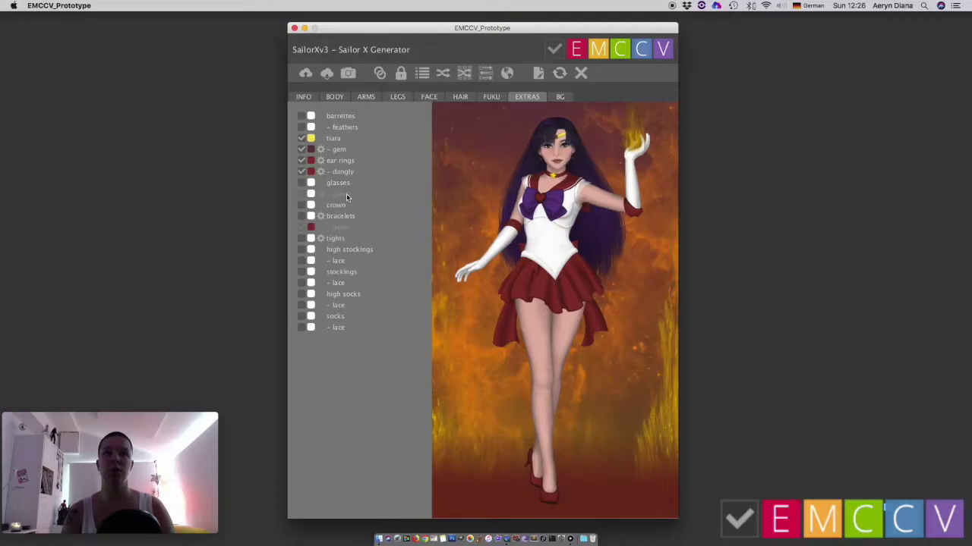
{"action": "left_click", "coordinate": [423, 75]}
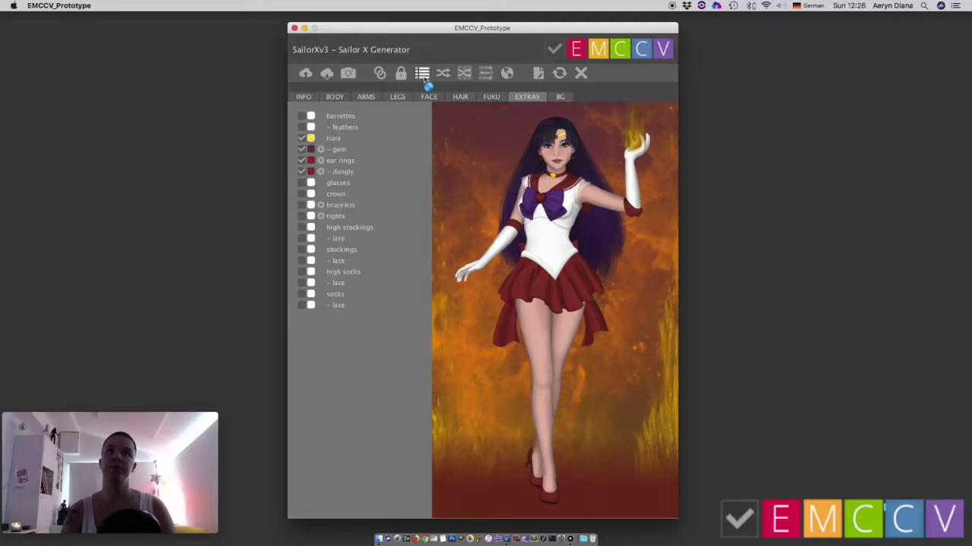
{"action": "left_click", "coordinate": [422, 76]}
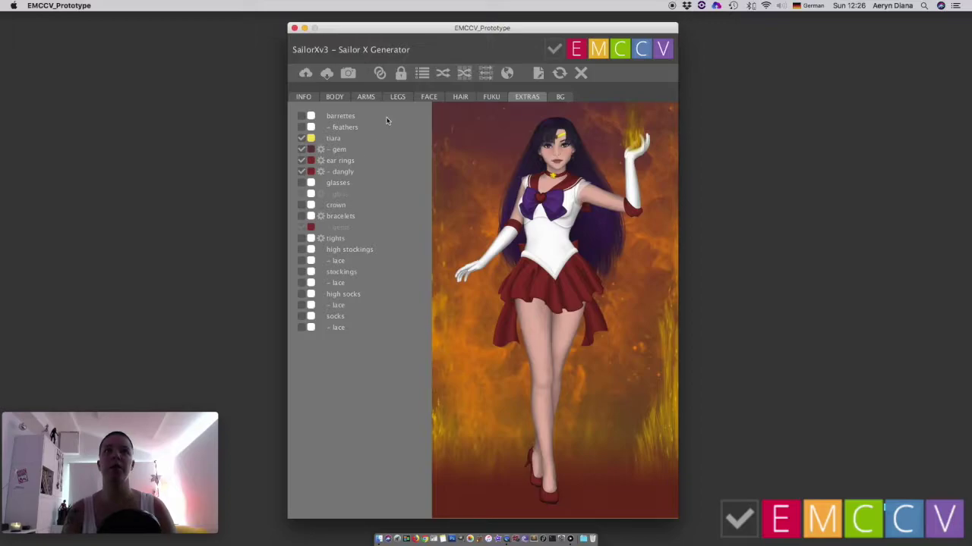
{"action": "left_click", "coordinate": [422, 74]}
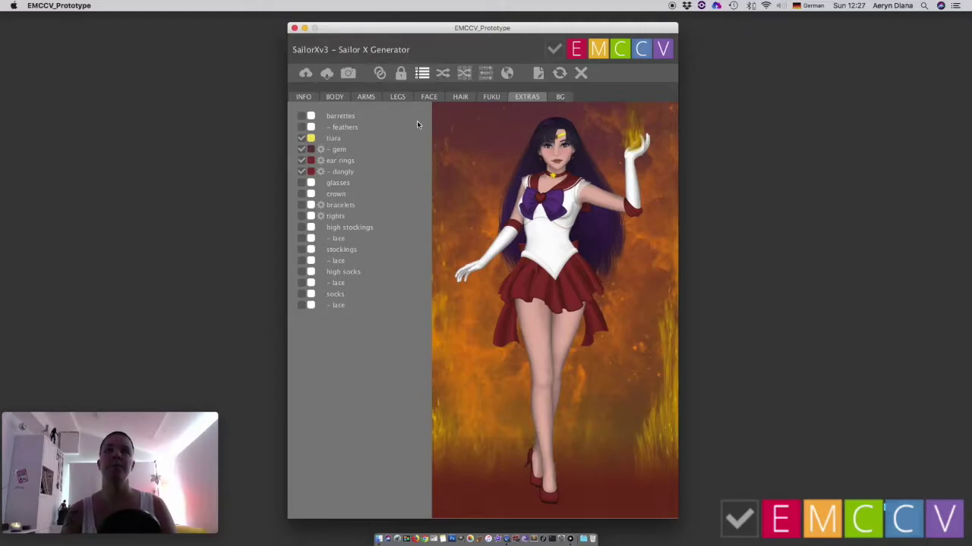
Randomize the layers and colours of the extras options, and randomize the layers of the fuku options
{"action": "left_click", "coordinate": [443, 74]}
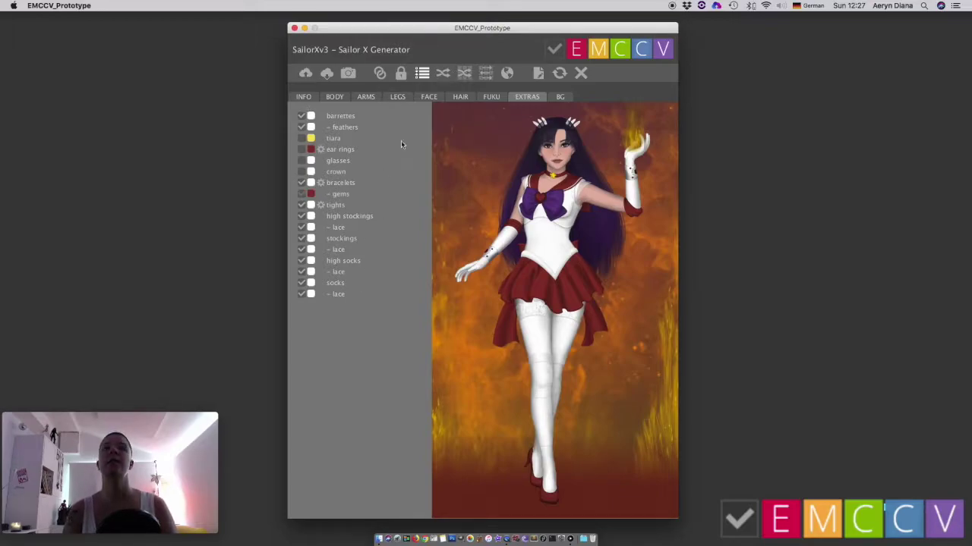
{"action": "left_click", "coordinate": [463, 74]}
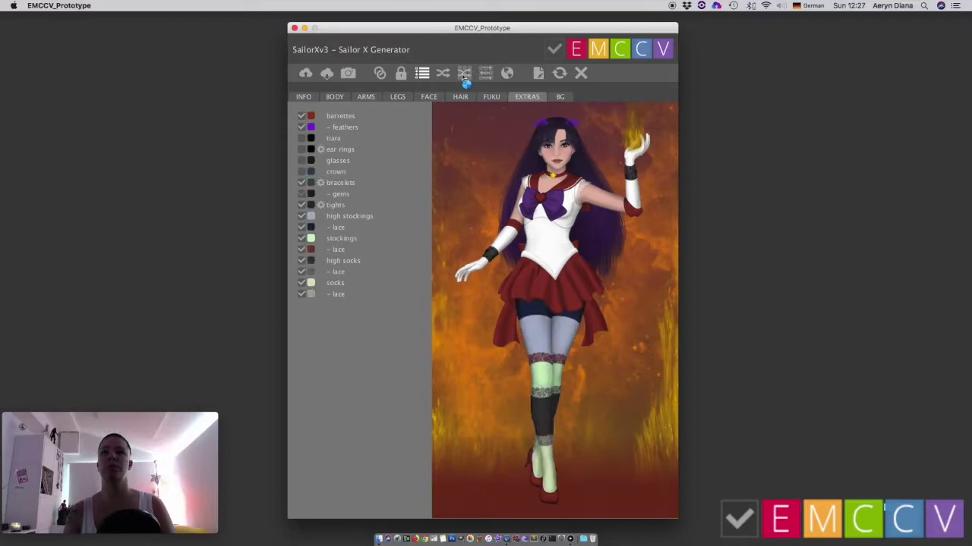
{"action": "left_click", "coordinate": [491, 98]}
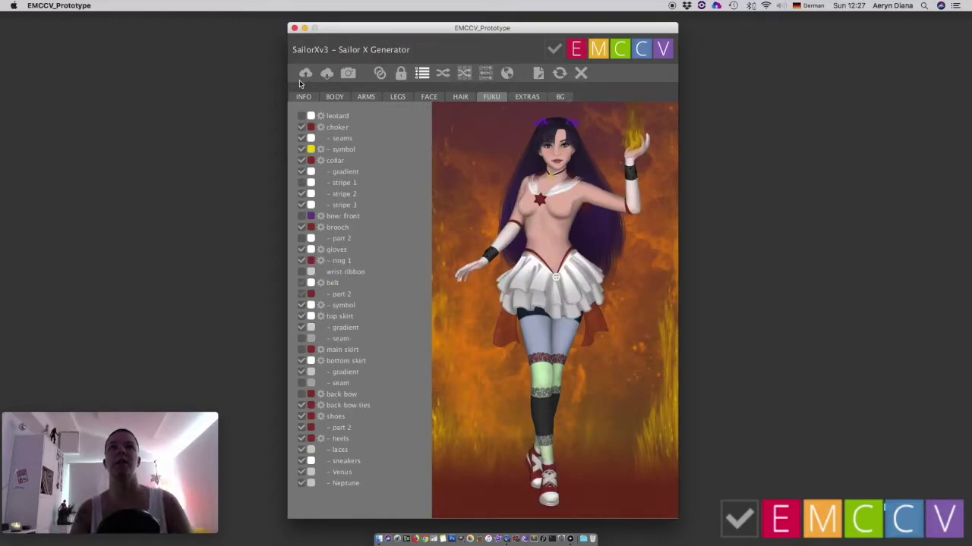
Reload the saved Super Sailor Mars character and randomize the layers and colours of the fuku options
{"action": "left_click", "coordinate": [580, 73]}
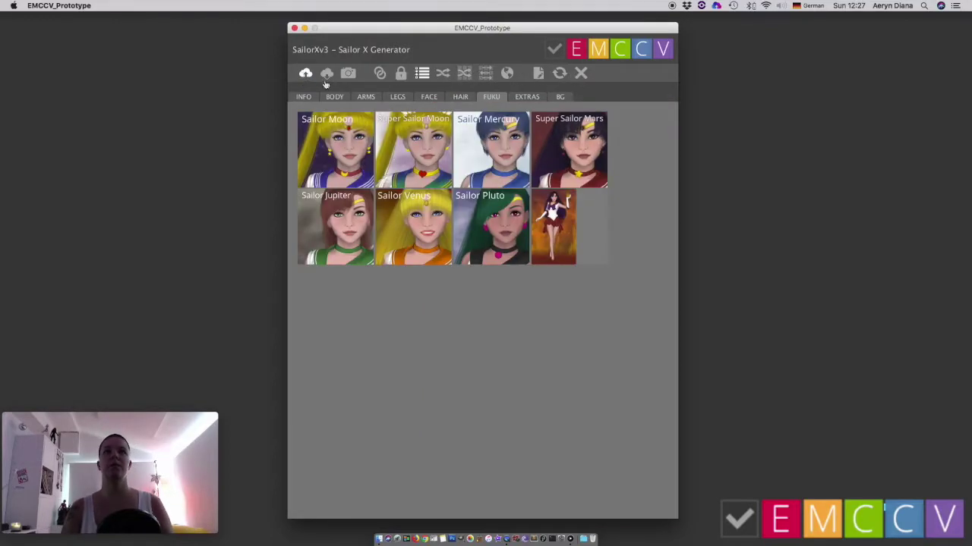
{"action": "left_click", "coordinate": [586, 157]}
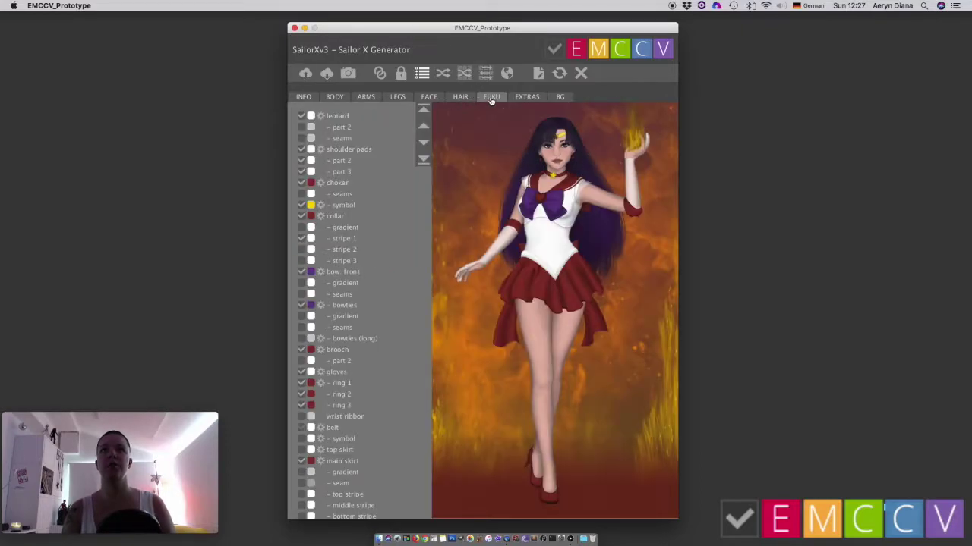
{"action": "left_click", "coordinate": [439, 73]}
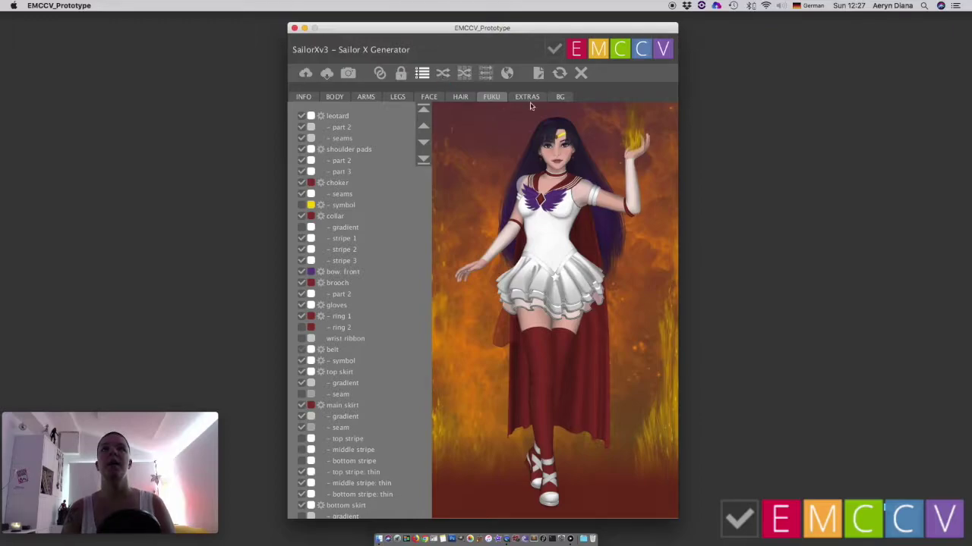
{"action": "left_click", "coordinate": [464, 74]}
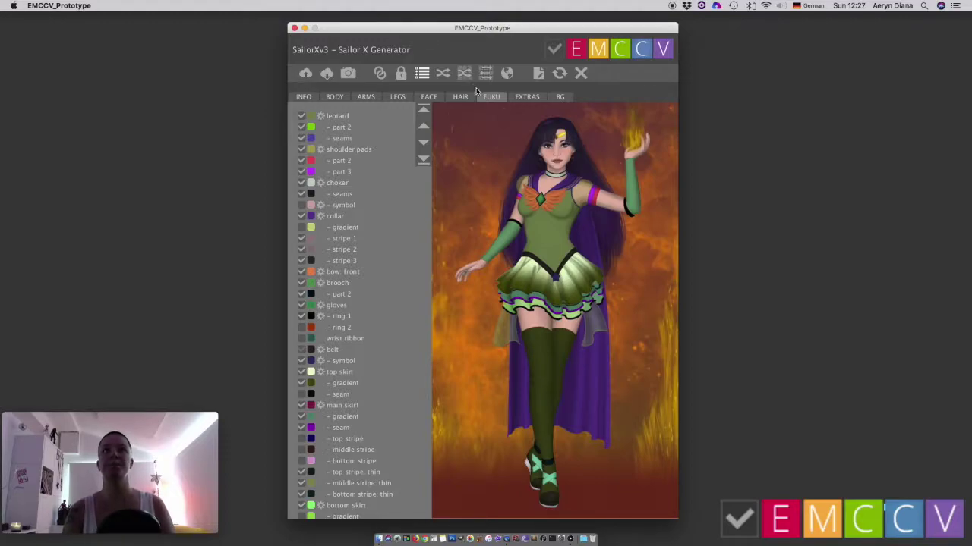
Reload Super Sailor Mars, and in global mode randomize the layers and colours of all categories
{"action": "left_click", "coordinate": [305, 73]}
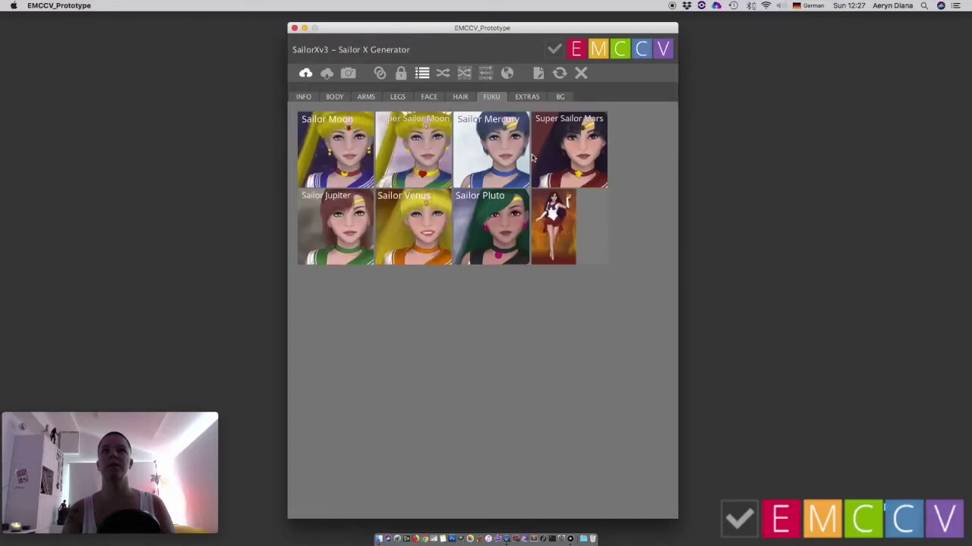
{"action": "left_click", "coordinate": [537, 160]}
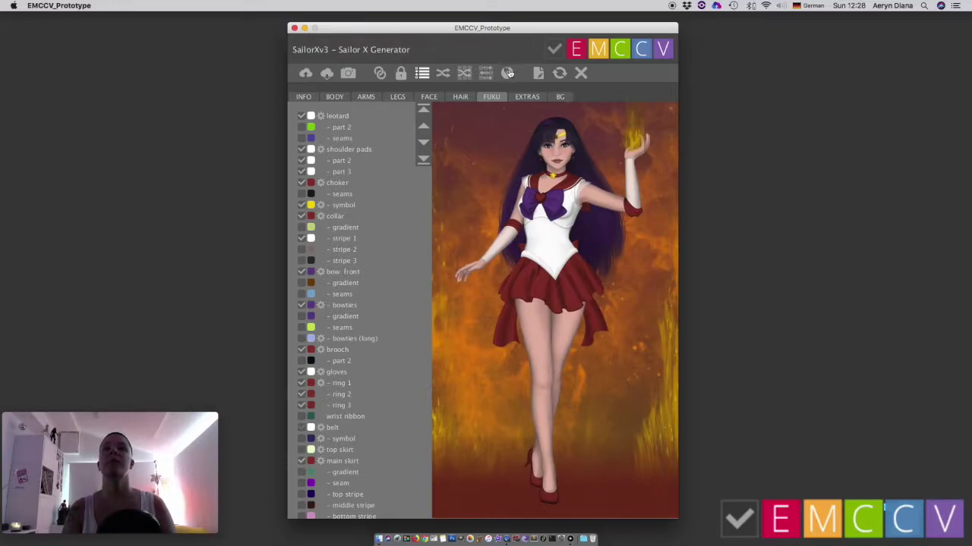
{"action": "left_click", "coordinate": [443, 73]}
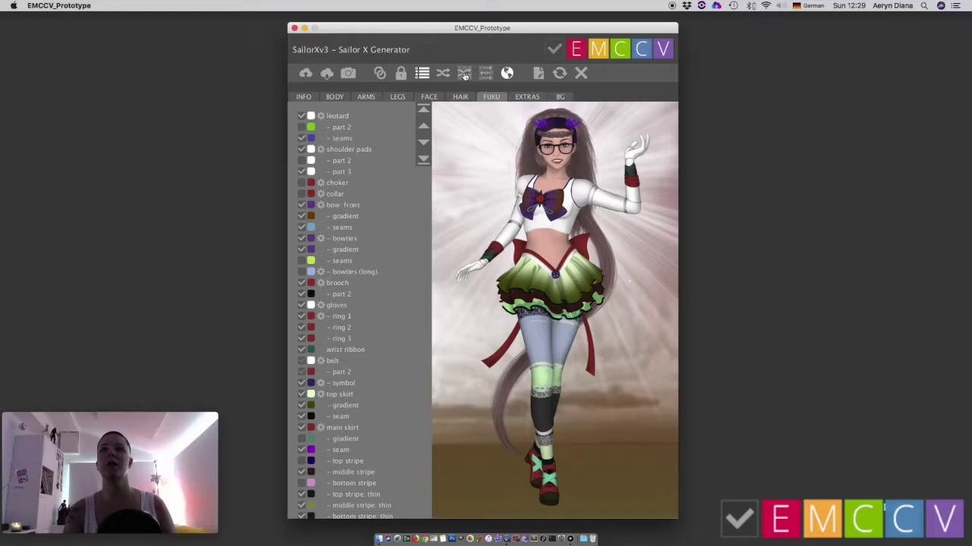
{"action": "left_click", "coordinate": [465, 73]}
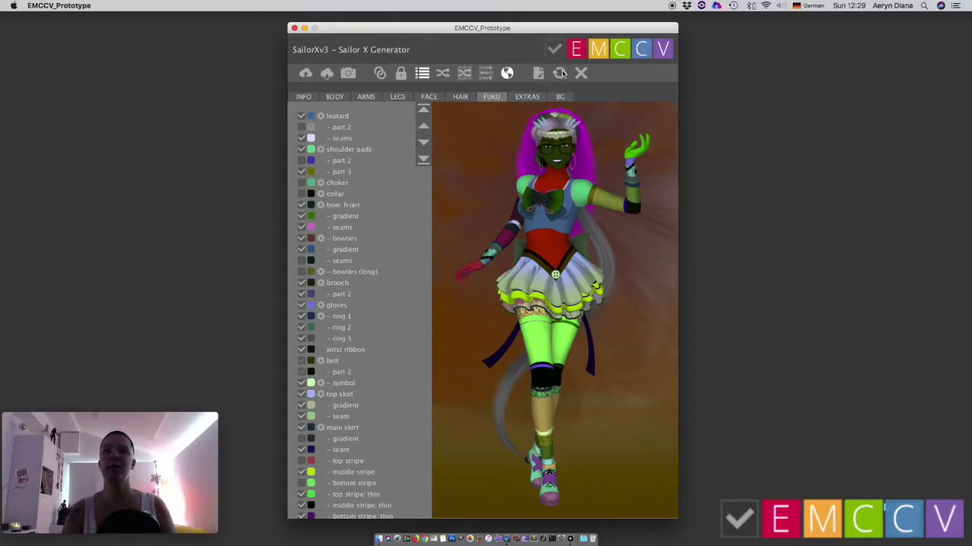
Reset the character to the module's defaults, and close and reopen the SailorXv3 module
{"action": "left_click", "coordinate": [560, 73]}
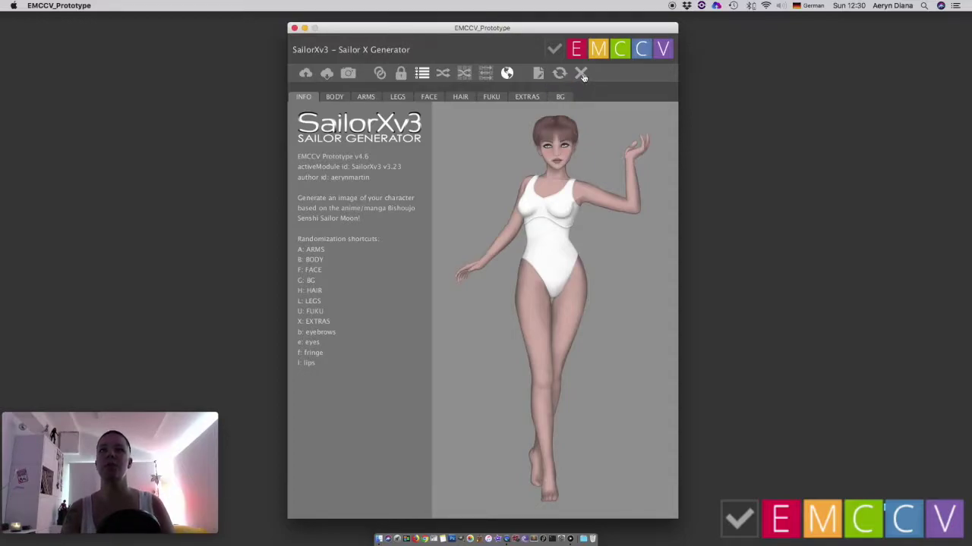
{"action": "left_click", "coordinate": [582, 74]}
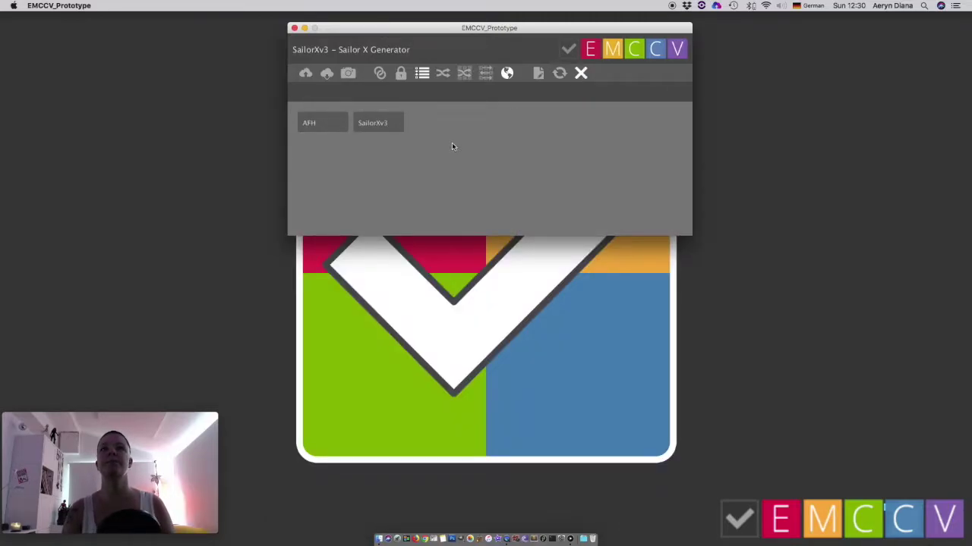
{"action": "left_click", "coordinate": [380, 124]}
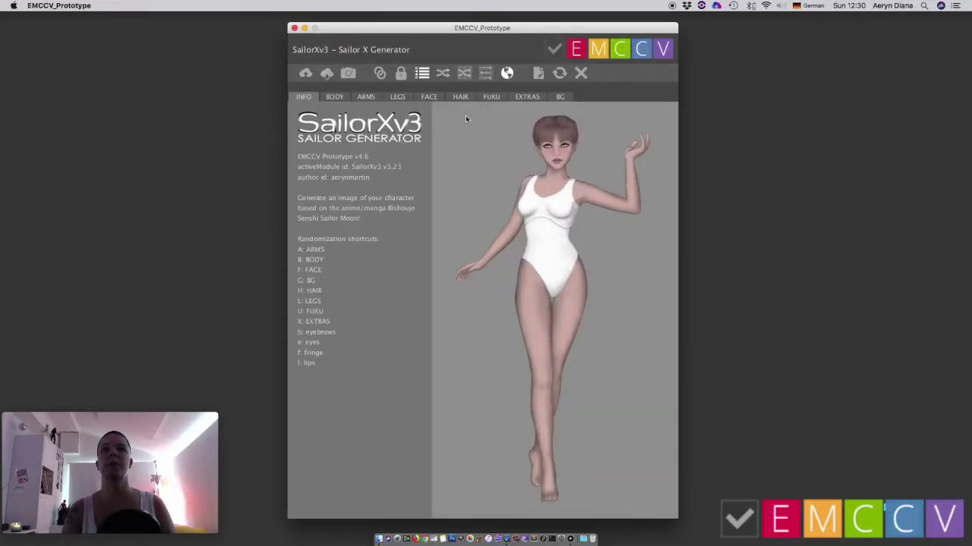
Turn on link mode and load the saved Sailor Venus character
{"action": "left_click", "coordinate": [381, 73]}
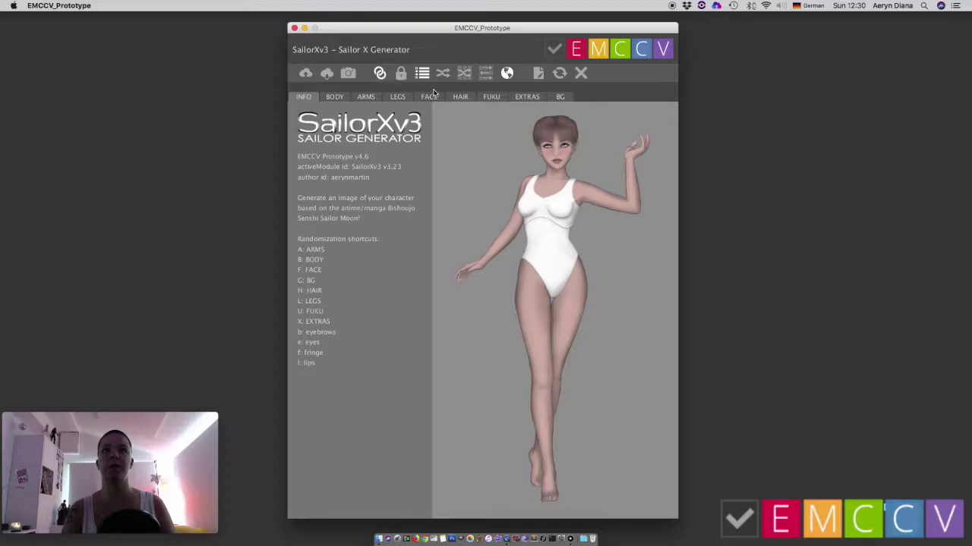
{"action": "left_click", "coordinate": [306, 74]}
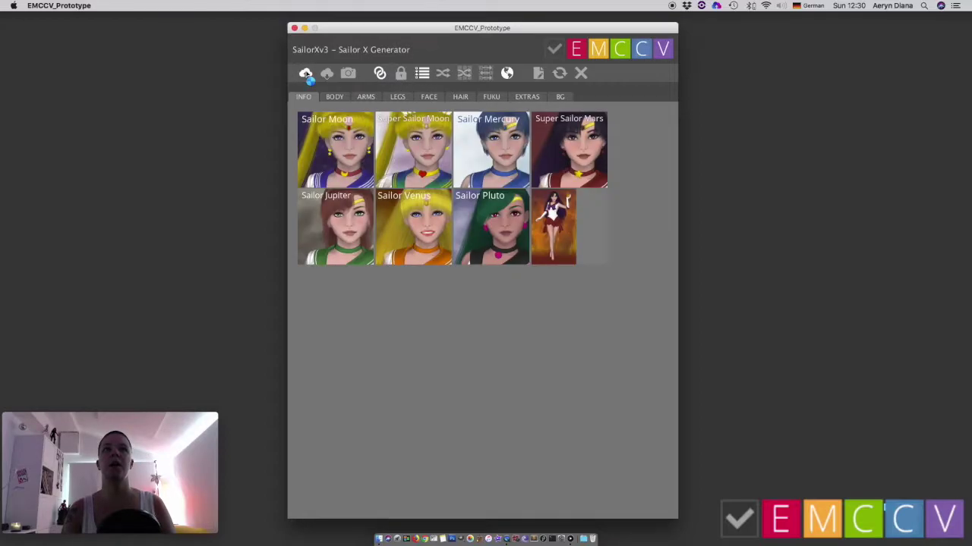
{"action": "left_click", "coordinate": [415, 232]}
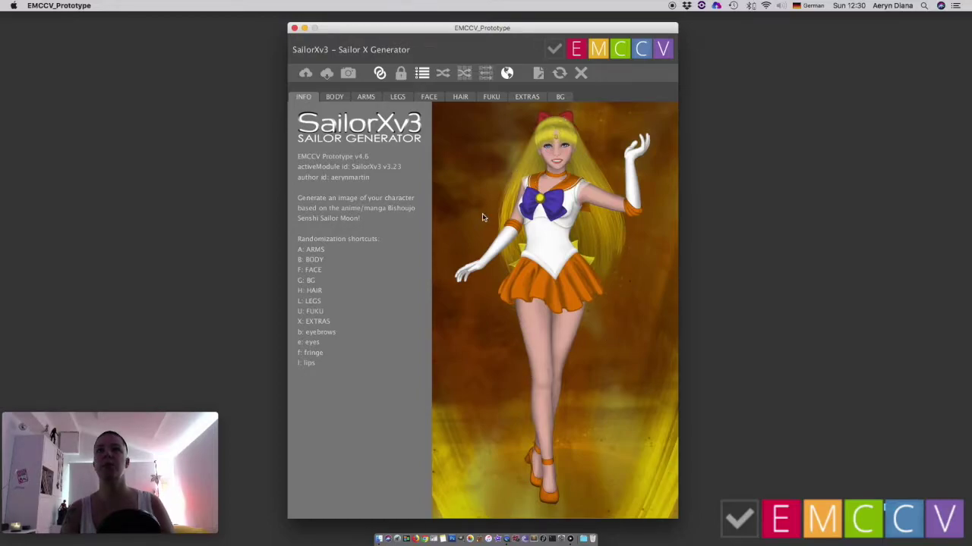
With link mode off, try a blue with hue 147 on the top hair alone, and restore its original colour
{"action": "left_click", "coordinate": [460, 98]}
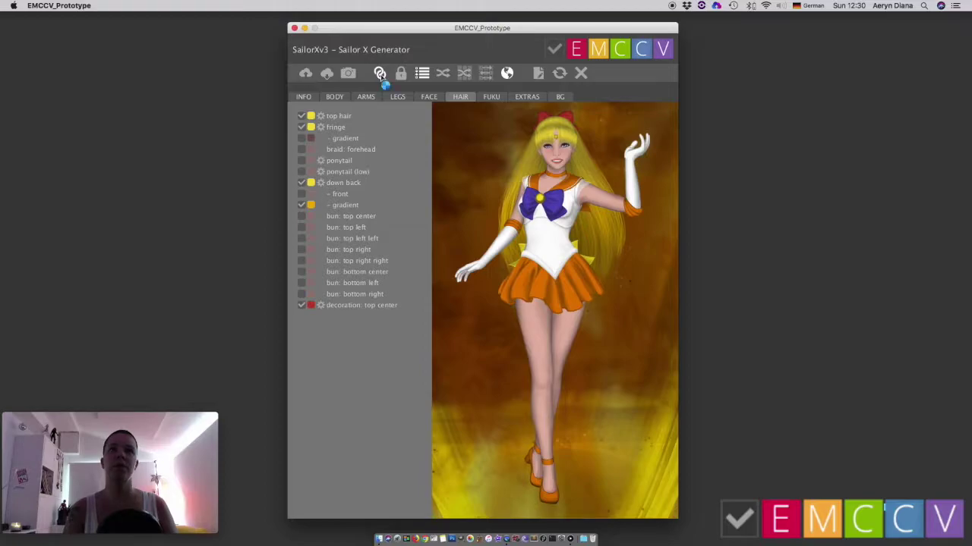
{"action": "left_click", "coordinate": [312, 117]}
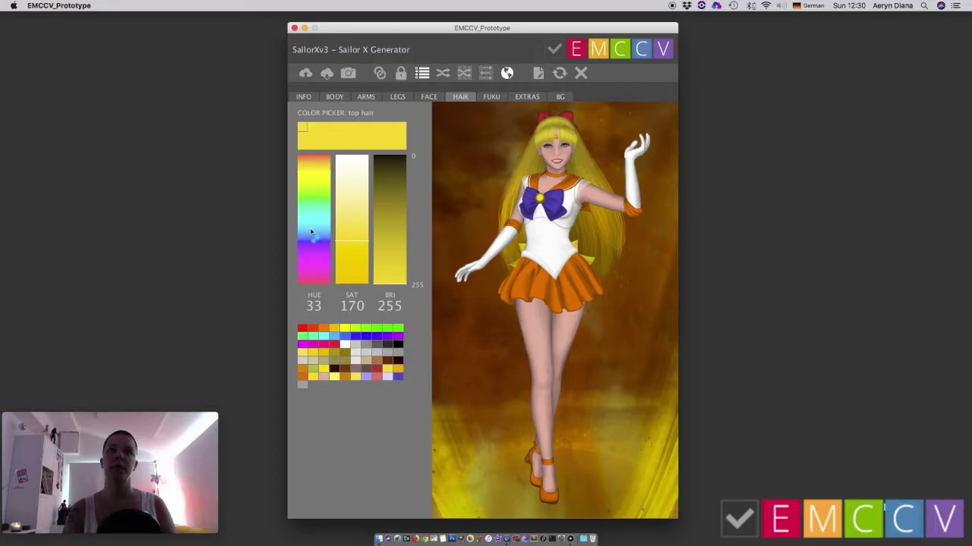
{"action": "left_click", "coordinate": [311, 229]}
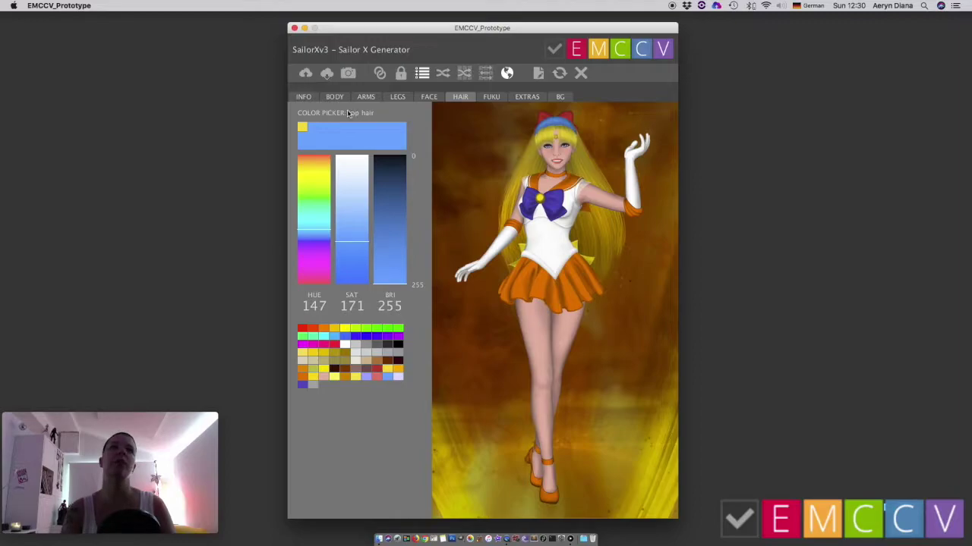
{"action": "left_click", "coordinate": [302, 128]}
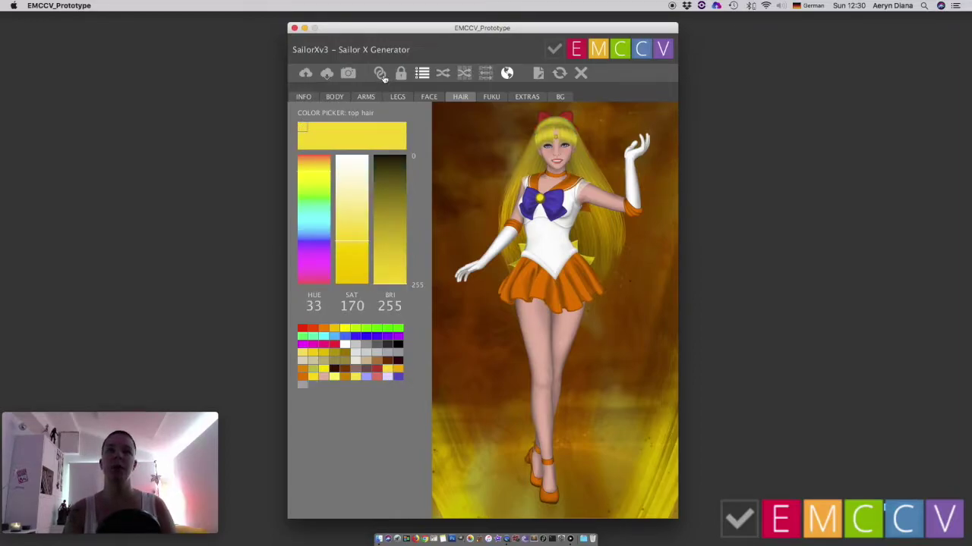
Turn on link mode, recolour the linked hair layers through the top hair with hue 135, and return to the hair options
{"action": "left_click", "coordinate": [382, 75]}
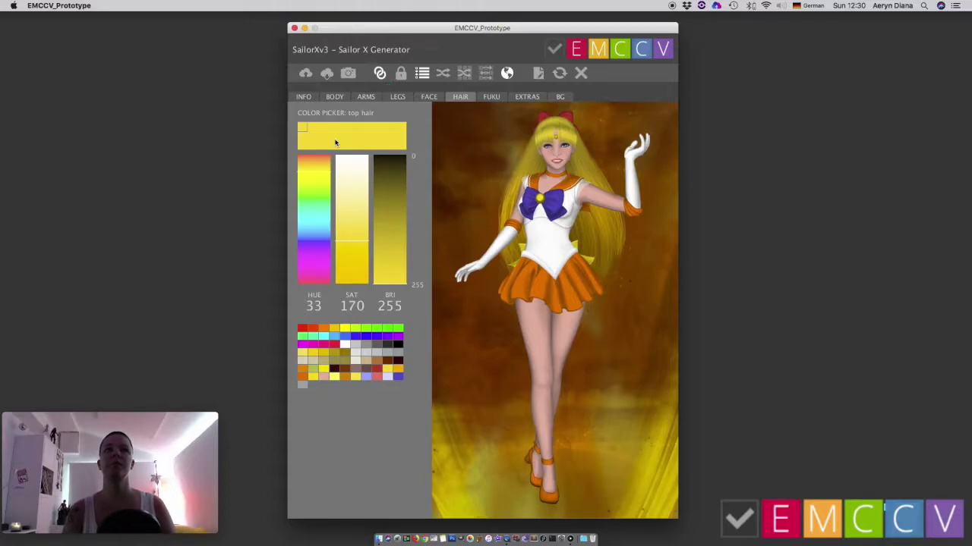
{"action": "left_click", "coordinate": [318, 227]}
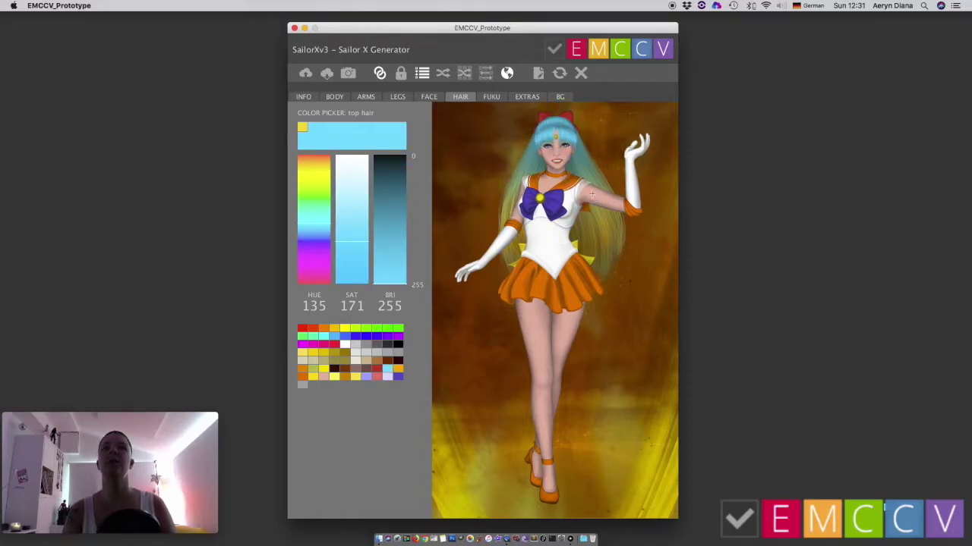
{"action": "left_click", "coordinate": [489, 142]}
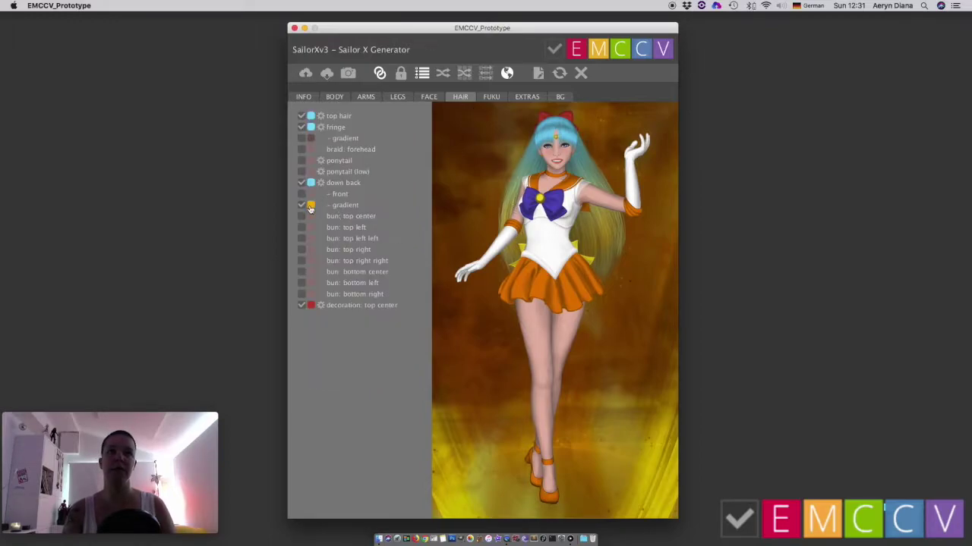
Recolour the linked hair layers yellow through the top hair with hue 33 and saturation 174, and return to the hair options
{"action": "left_click", "coordinate": [311, 117]}
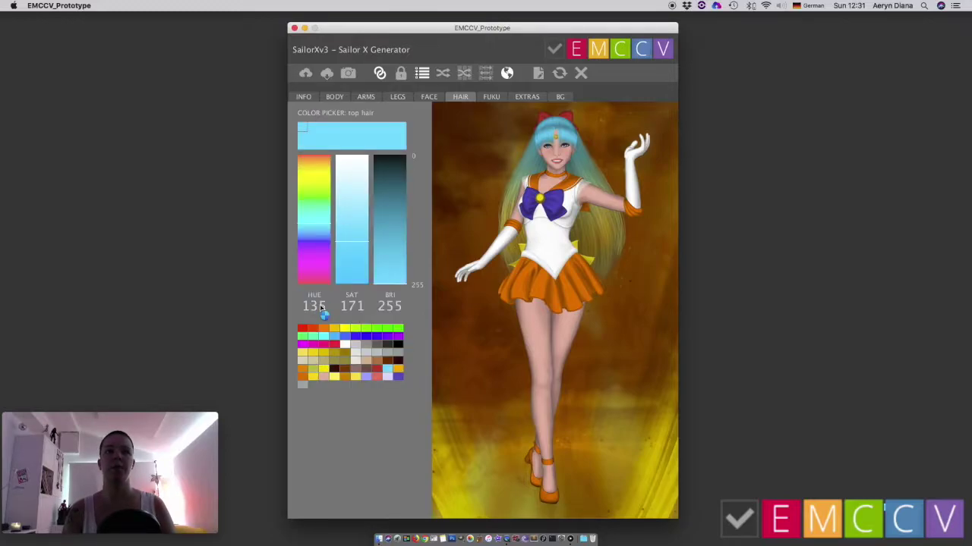
{"action": "left_click", "coordinate": [319, 176]}
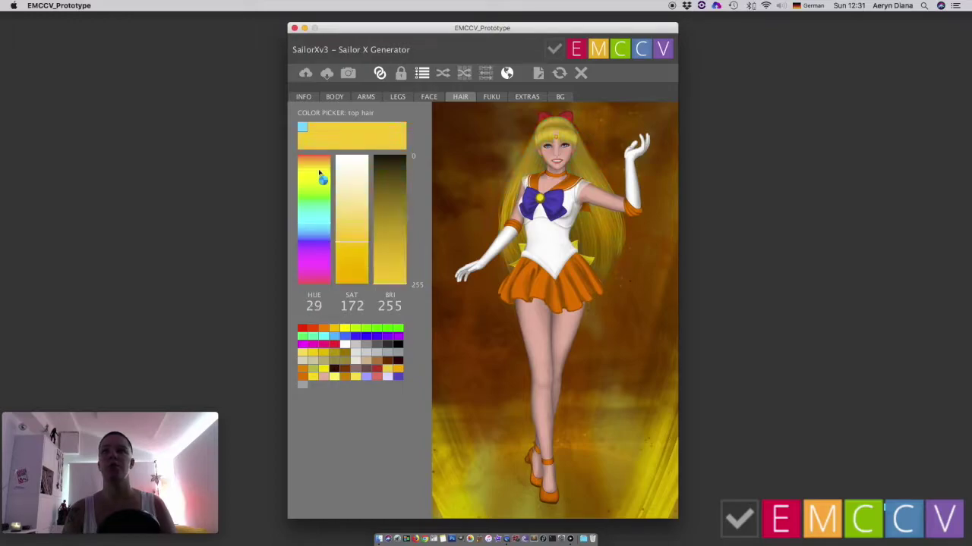
{"action": "left_click", "coordinate": [317, 172]}
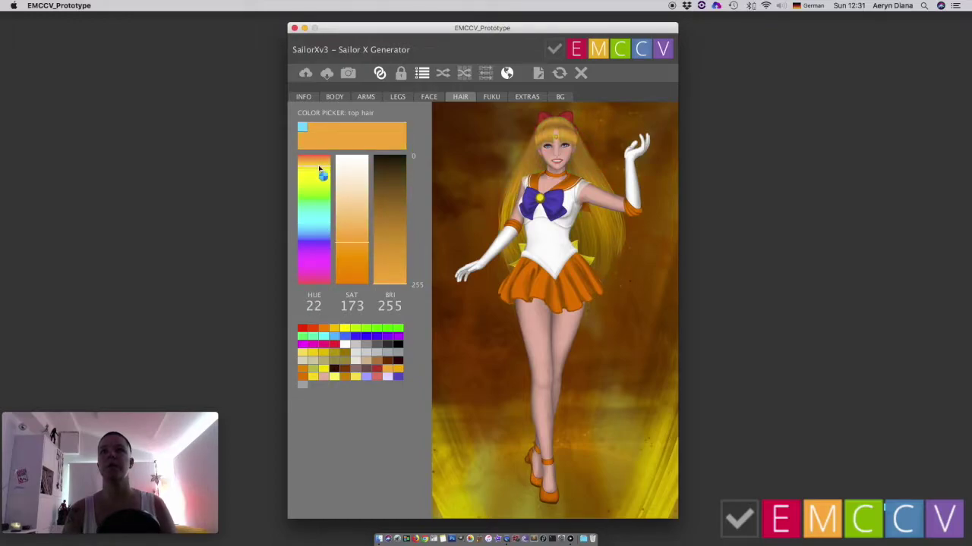
{"action": "left_click", "coordinate": [318, 178]}
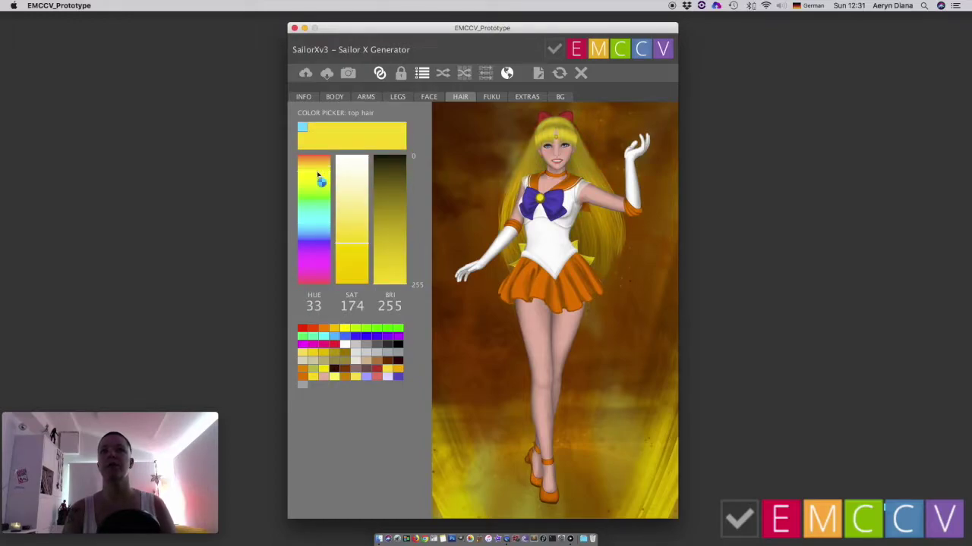
{"action": "left_click", "coordinate": [461, 98]}
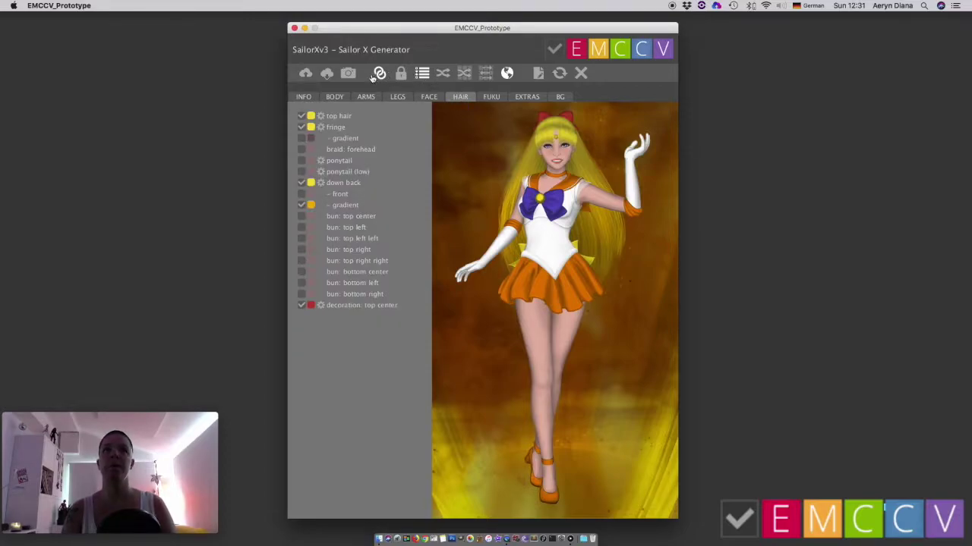
Turn off link mode and global mode, and show the fuku options
{"action": "left_click", "coordinate": [380, 76]}
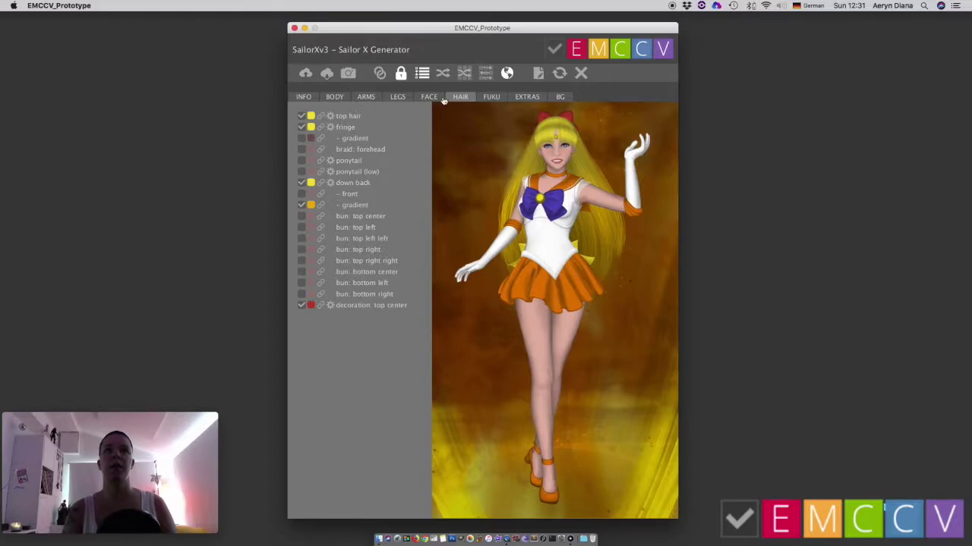
{"action": "left_click", "coordinate": [491, 97]}
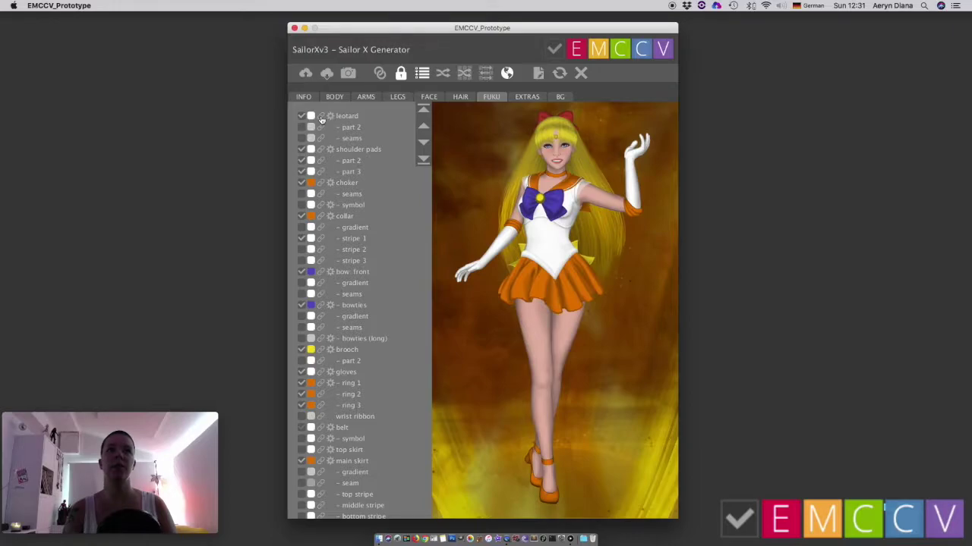
{"action": "left_click", "coordinate": [507, 73]}
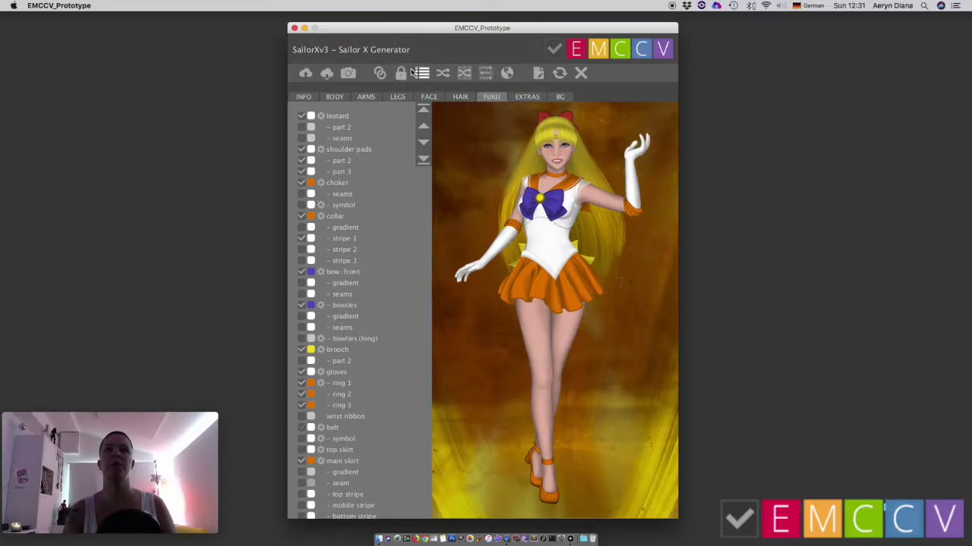
In lock mode, link the leotard with the main skirt, and recolour both red through the leotard with saturation 165
{"action": "left_click", "coordinate": [401, 74]}
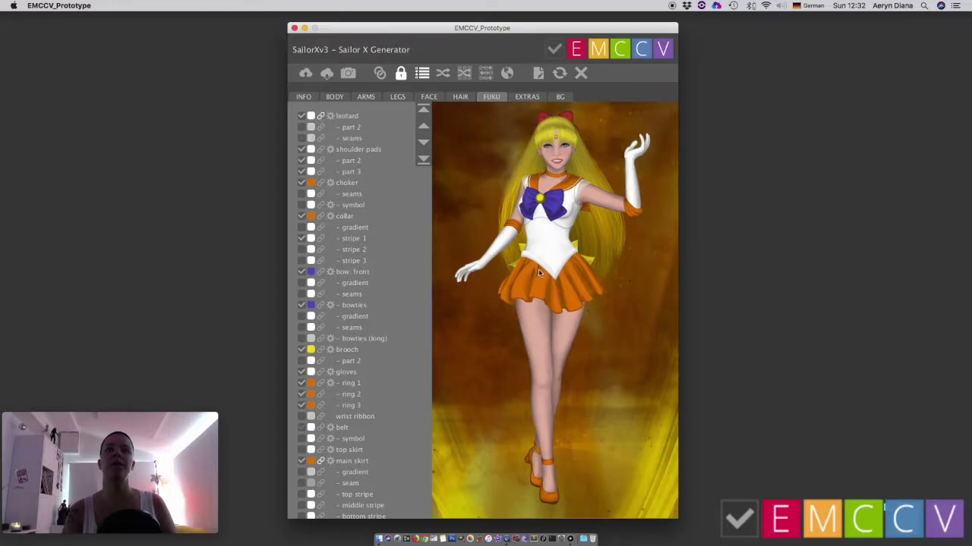
{"action": "left_click", "coordinate": [310, 115]}
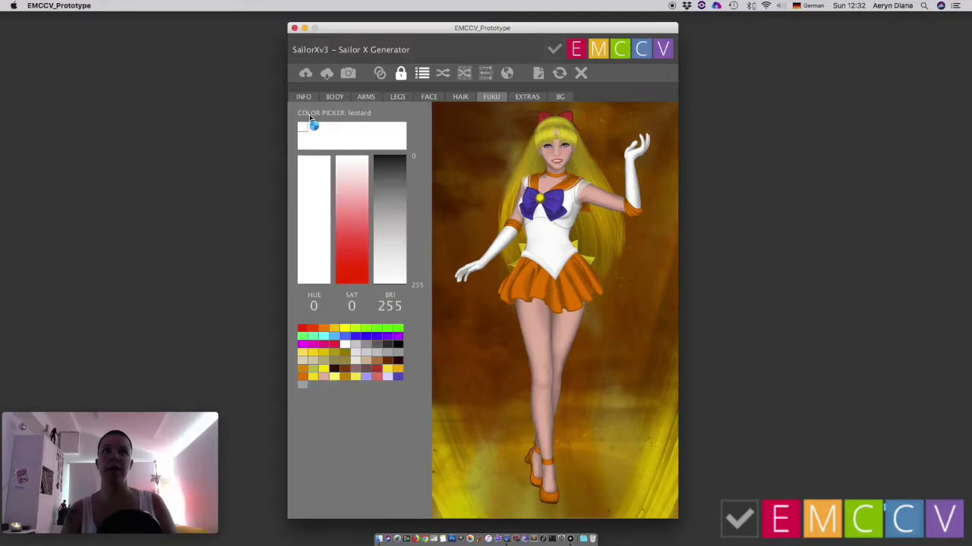
{"action": "left_click", "coordinate": [349, 241]}
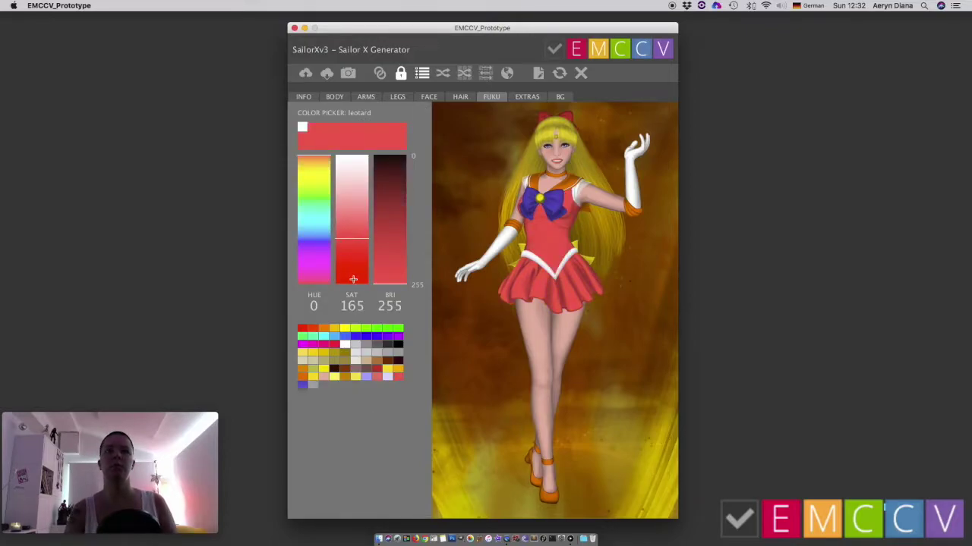
Try saturation 218 and hue 53 on the linked leotard and main skirt, recolour both white, and return to the fuku options
{"action": "left_click", "coordinate": [353, 267]}
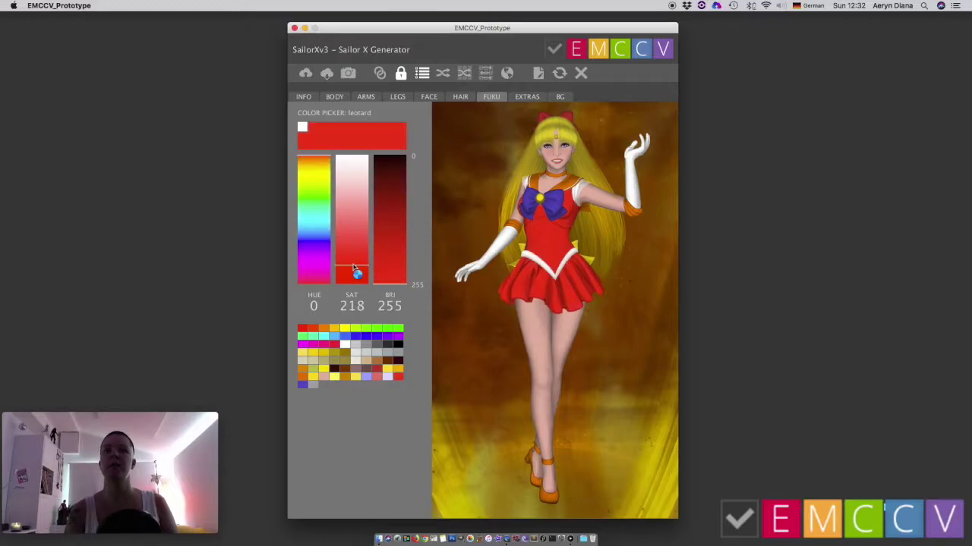
{"action": "left_click", "coordinate": [321, 212]}
{"action": "left_click", "coordinate": [319, 186]}
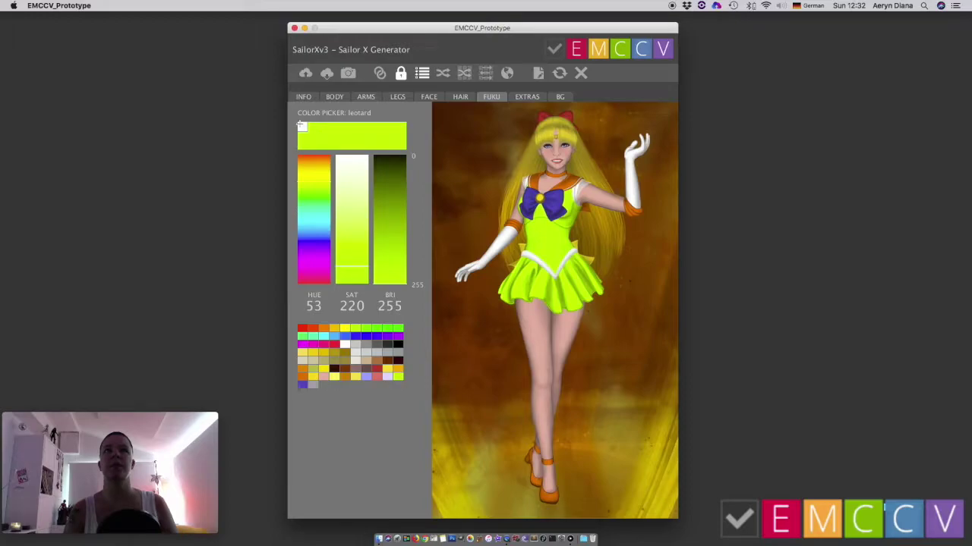
{"action": "left_click", "coordinate": [301, 130]}
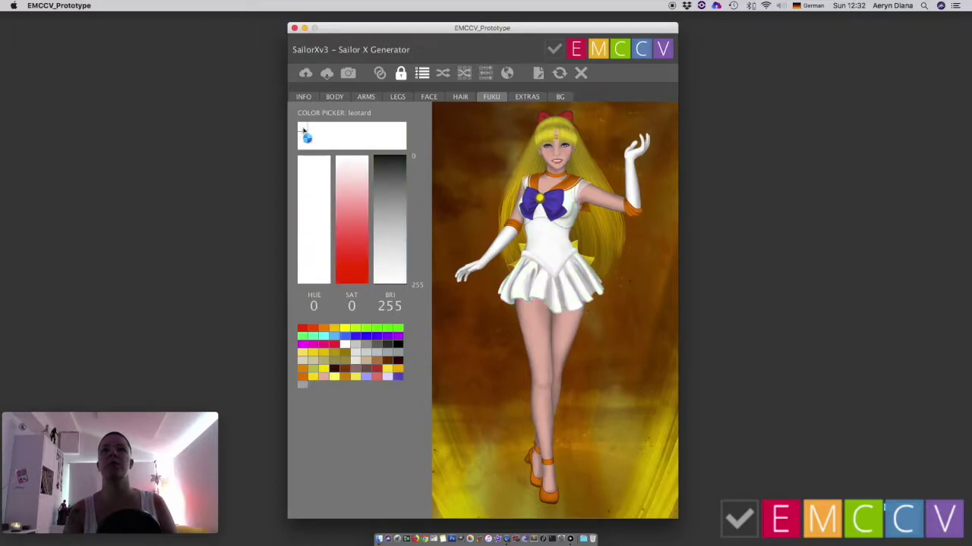
{"action": "left_click", "coordinate": [492, 99]}
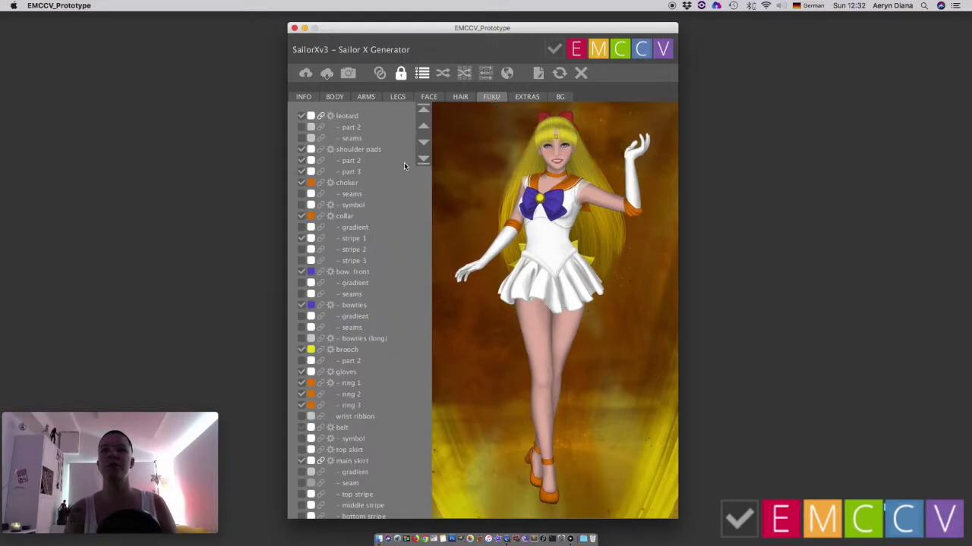
Load the Sailor Venus character again and turn off lock mode
{"action": "left_click", "coordinate": [305, 73]}
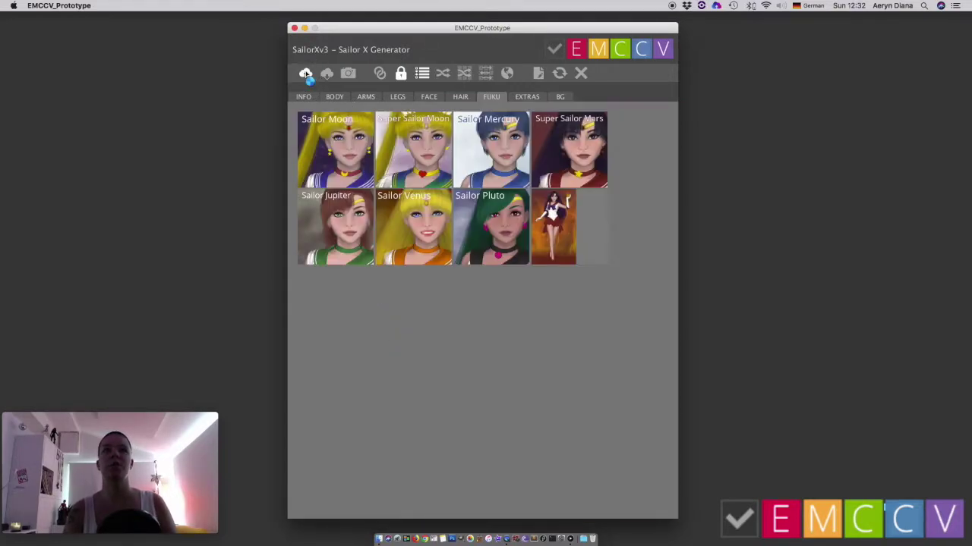
{"action": "left_click", "coordinate": [422, 242]}
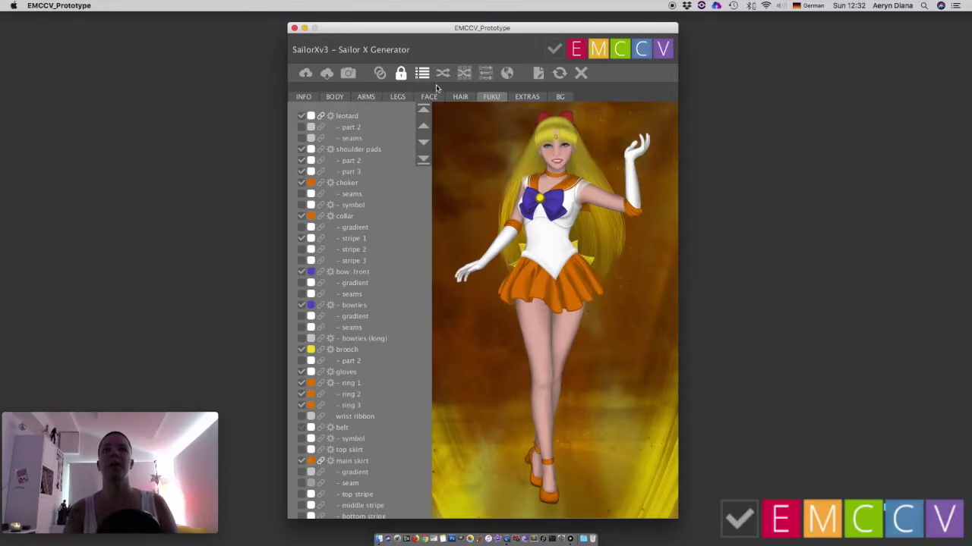
{"action": "left_click", "coordinate": [400, 73]}
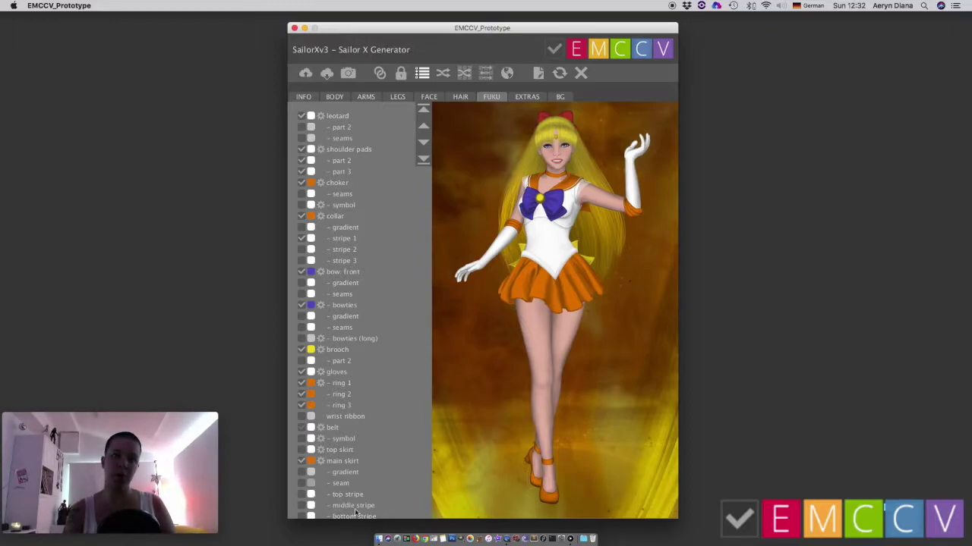
Look through the full list of fuku layers and show the extras options
{"action": "left_click", "coordinate": [424, 159]}
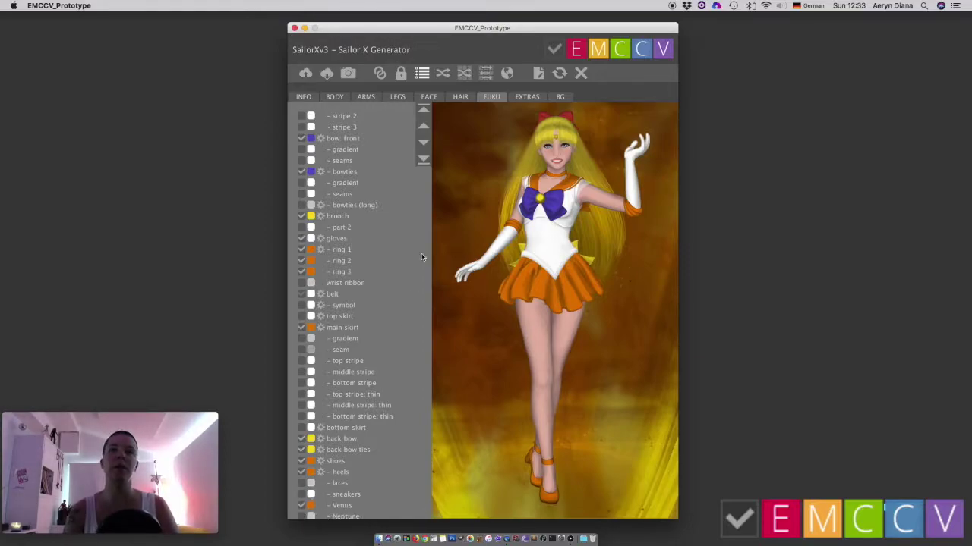
{"action": "left_click", "coordinate": [424, 144]}
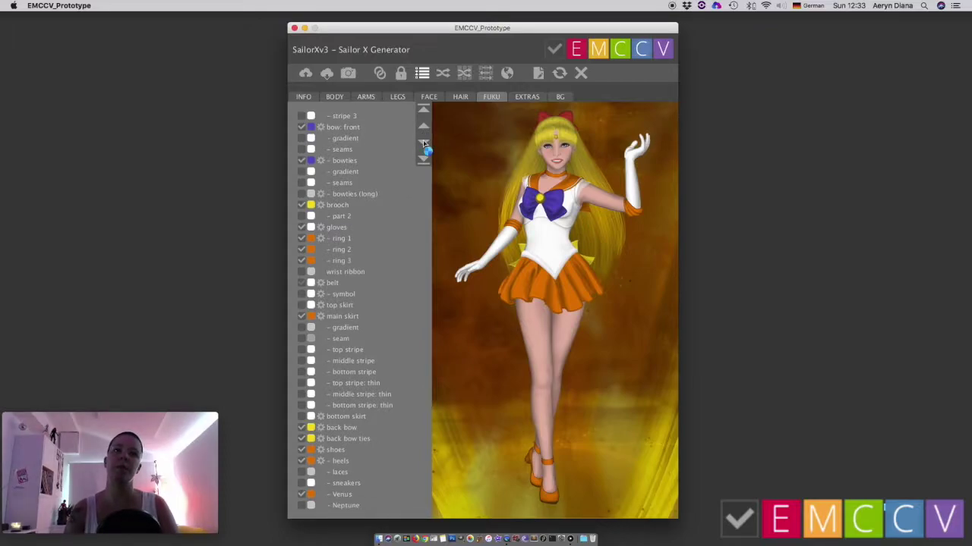
{"action": "left_click", "coordinate": [425, 143]}
{"action": "left_click", "coordinate": [424, 129]}
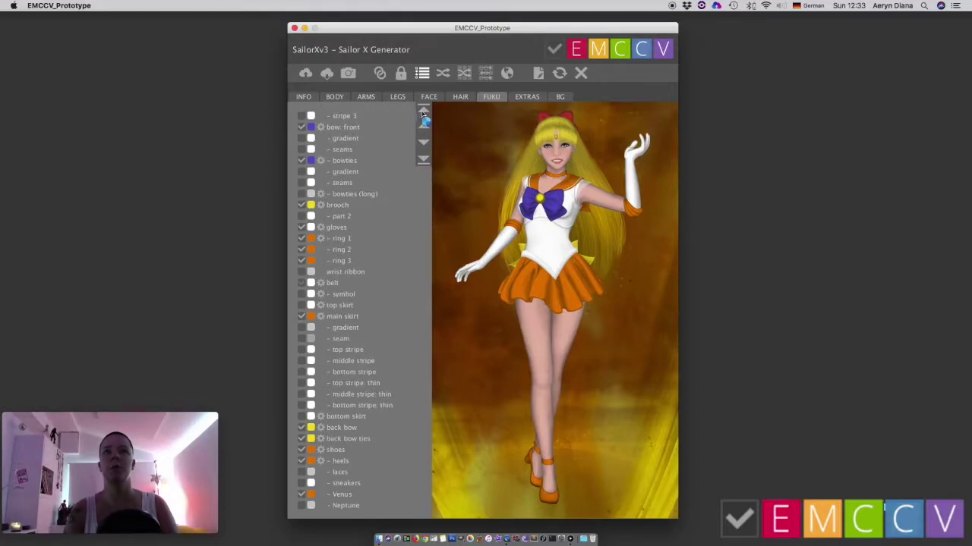
{"action": "left_click", "coordinate": [424, 113]}
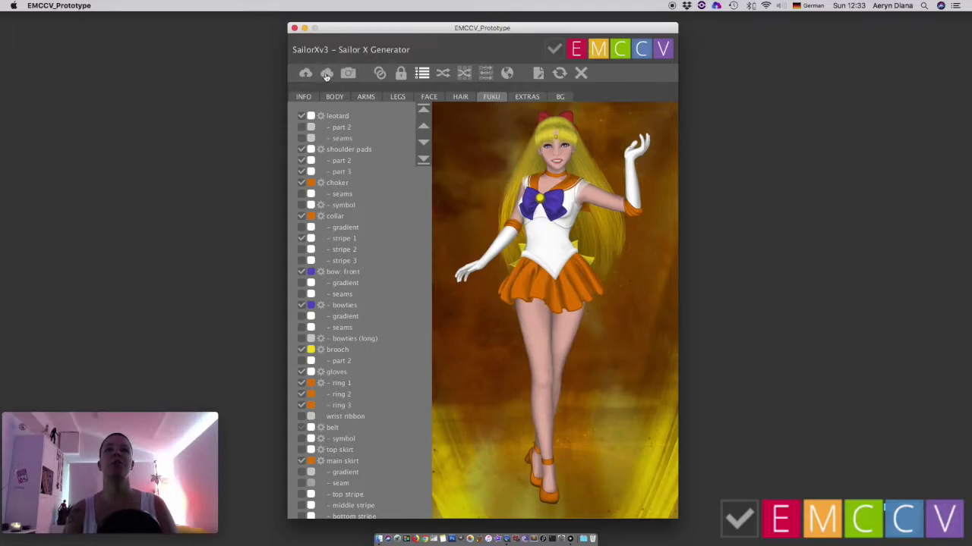
{"action": "left_click", "coordinate": [525, 99]}
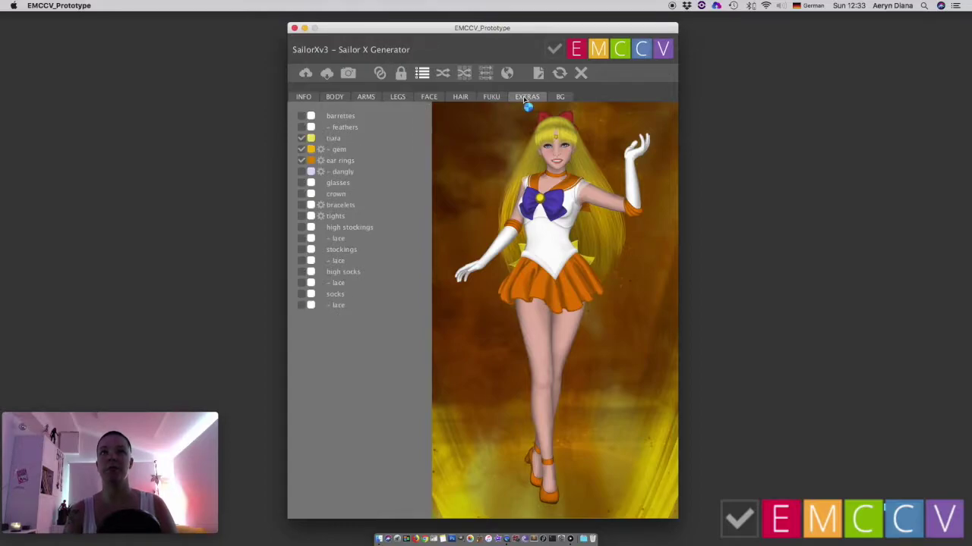
Randomize Sailor Venus's hair layers in lock mode, and reset the character to its default
{"action": "left_click", "coordinate": [460, 99]}
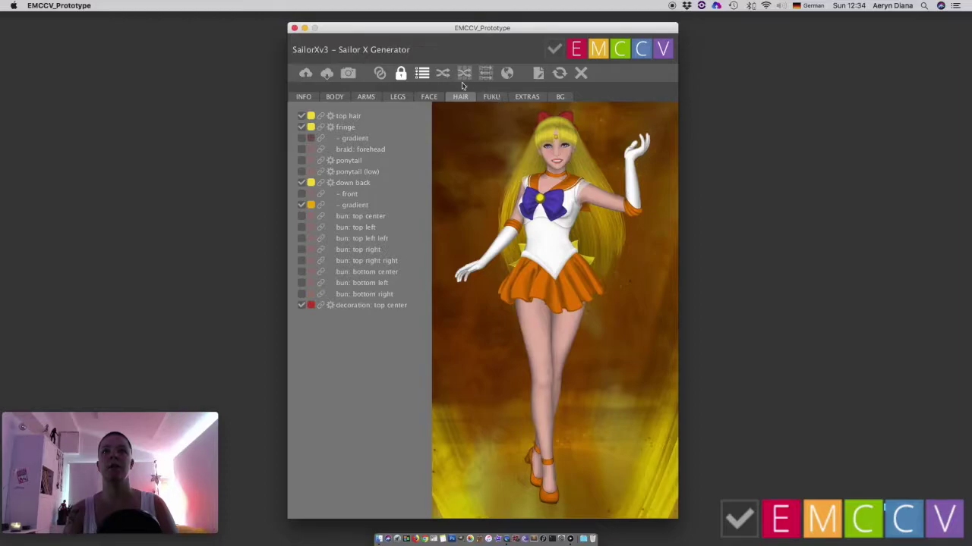
{"action": "left_click", "coordinate": [444, 75]}
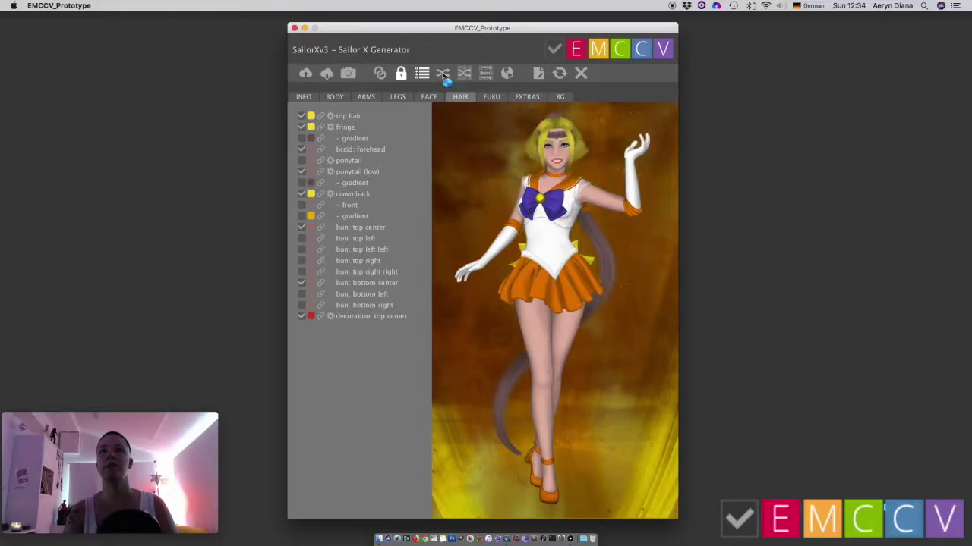
{"action": "left_click", "coordinate": [559, 74]}
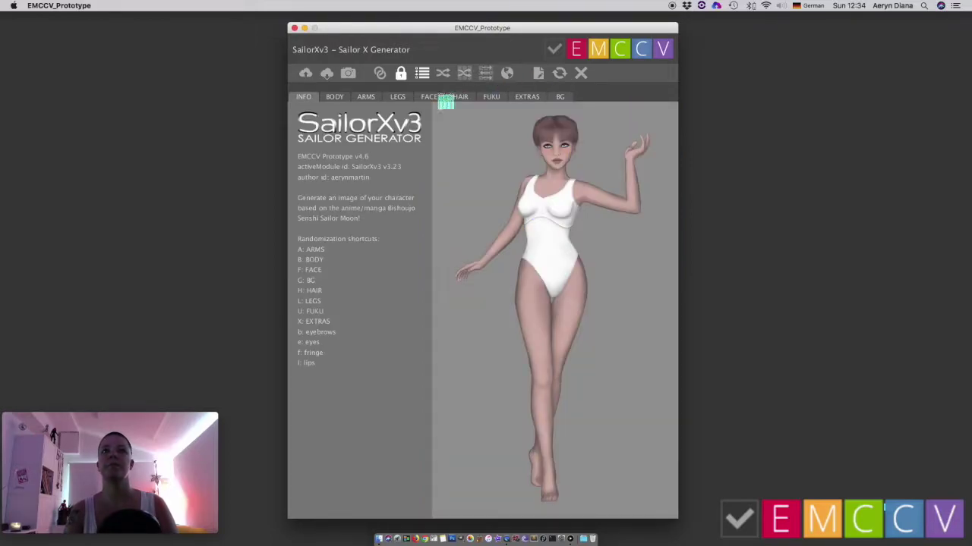
Show the hair options and randomize the hair layers repeatedly, with link mode on for matching green and magenta colours
{"action": "left_click", "coordinate": [463, 96]}
{"action": "left_click", "coordinate": [447, 78]}
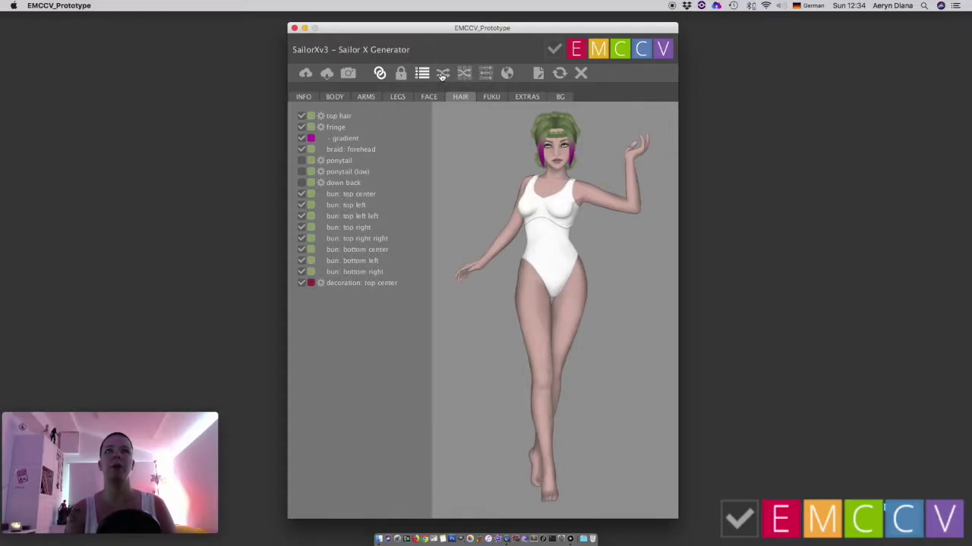
{"action": "left_click", "coordinate": [442, 74]}
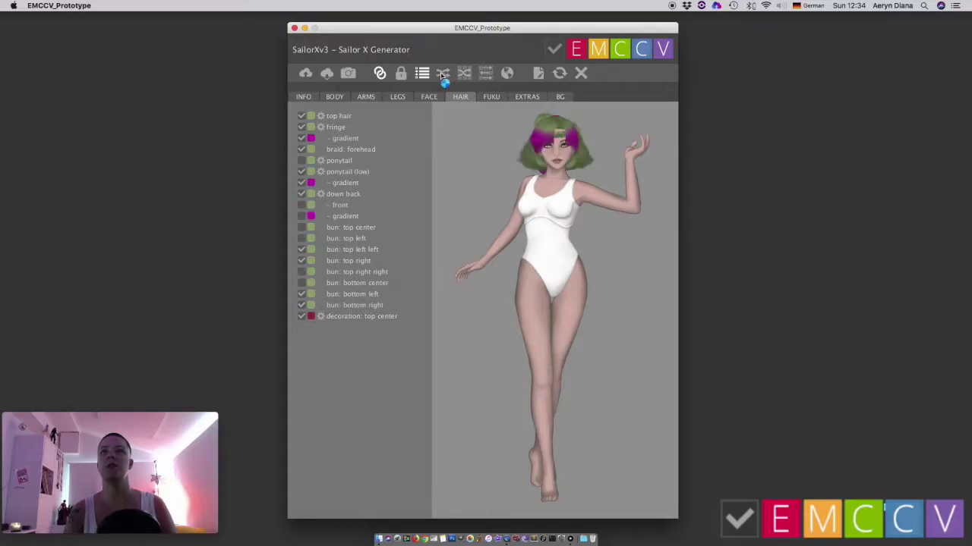
{"action": "left_click", "coordinate": [442, 74]}
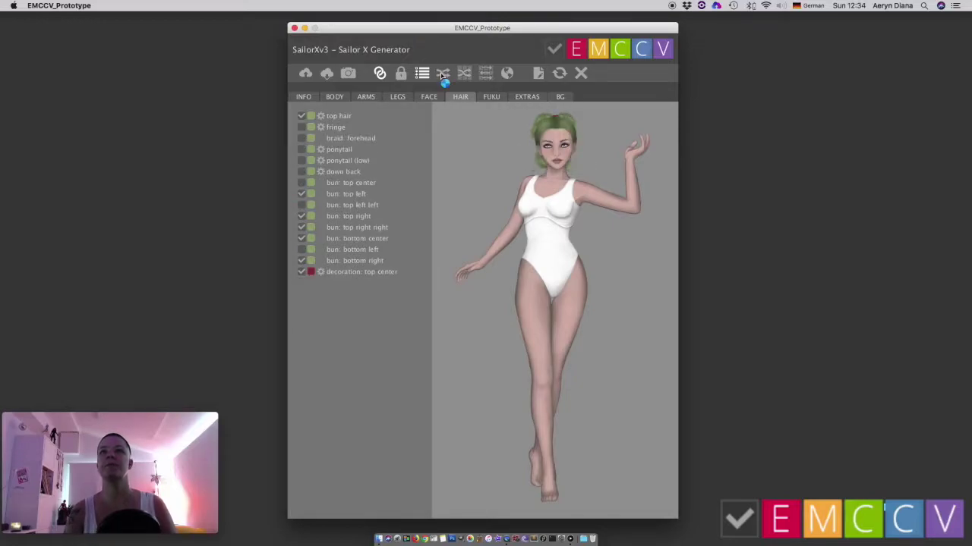
{"action": "left_click", "coordinate": [442, 74]}
{"action": "left_click", "coordinate": [442, 75]}
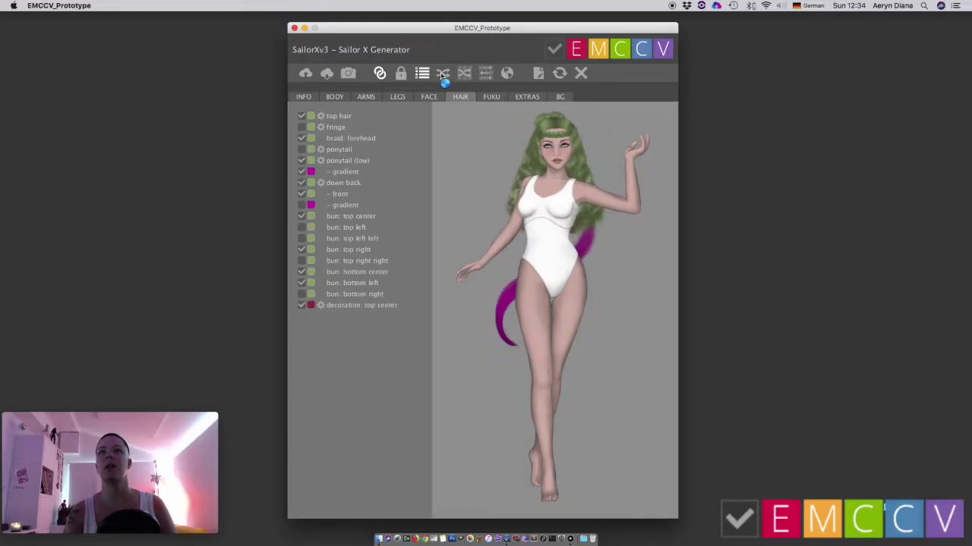
{"action": "left_click", "coordinate": [442, 74]}
{"action": "left_click", "coordinate": [442, 74]}
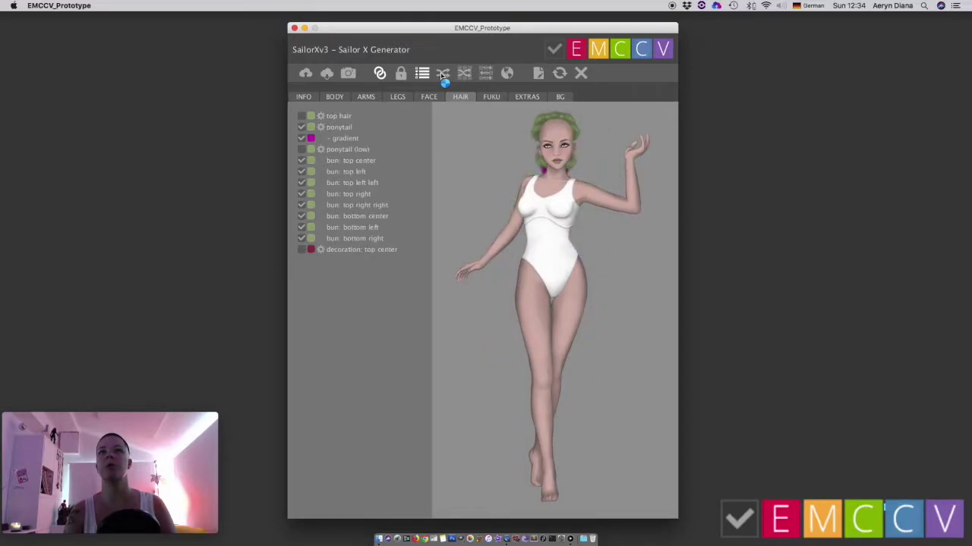
{"action": "left_click", "coordinate": [443, 74]}
{"action": "left_click", "coordinate": [443, 74]}
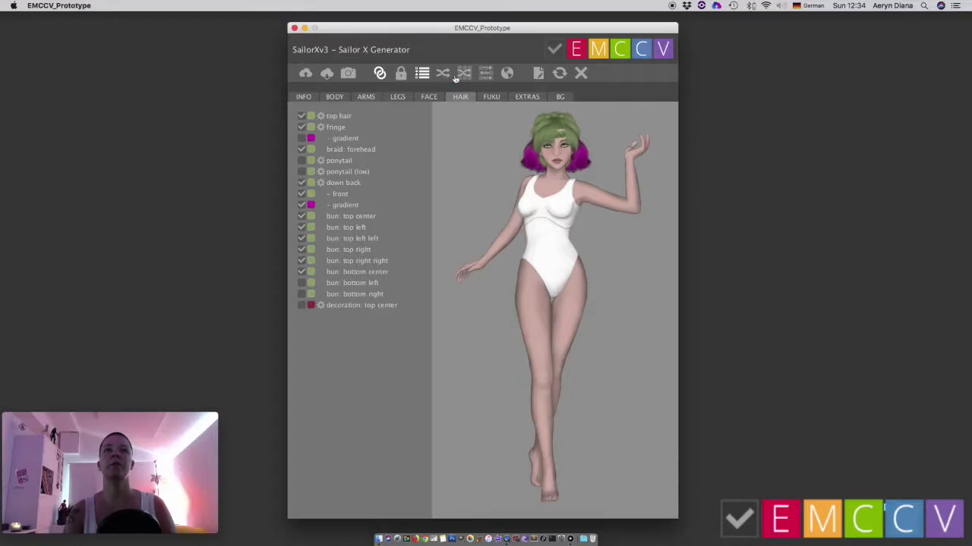
Randomize the fuku layers, and turn on link mode to randomize their linked colours twice
{"action": "left_click", "coordinate": [492, 97]}
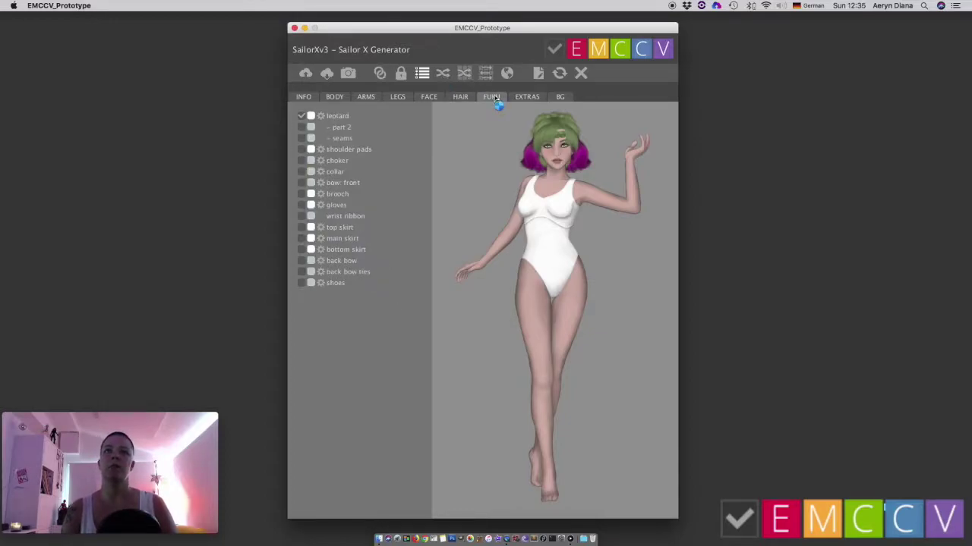
{"action": "left_click", "coordinate": [443, 74]}
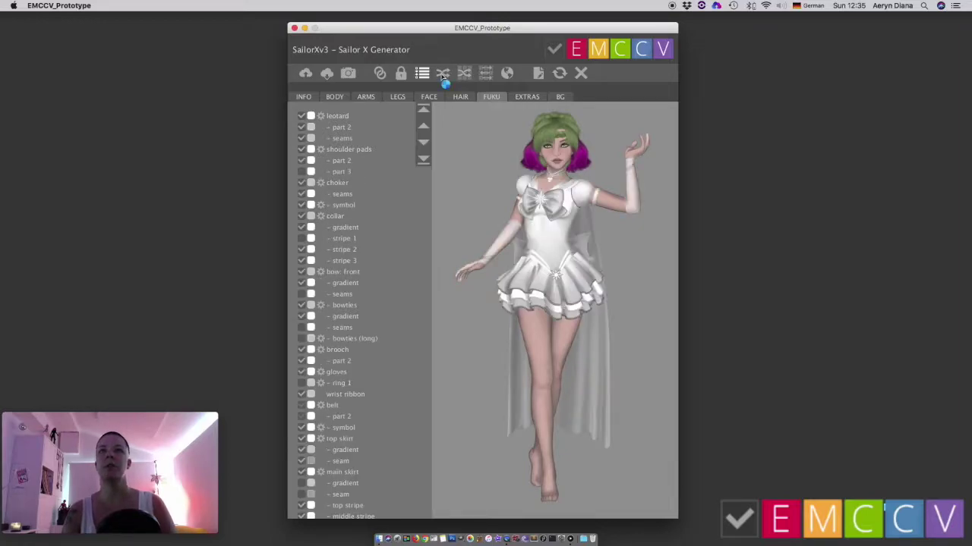
{"action": "left_click", "coordinate": [380, 73]}
{"action": "left_click", "coordinate": [464, 74]}
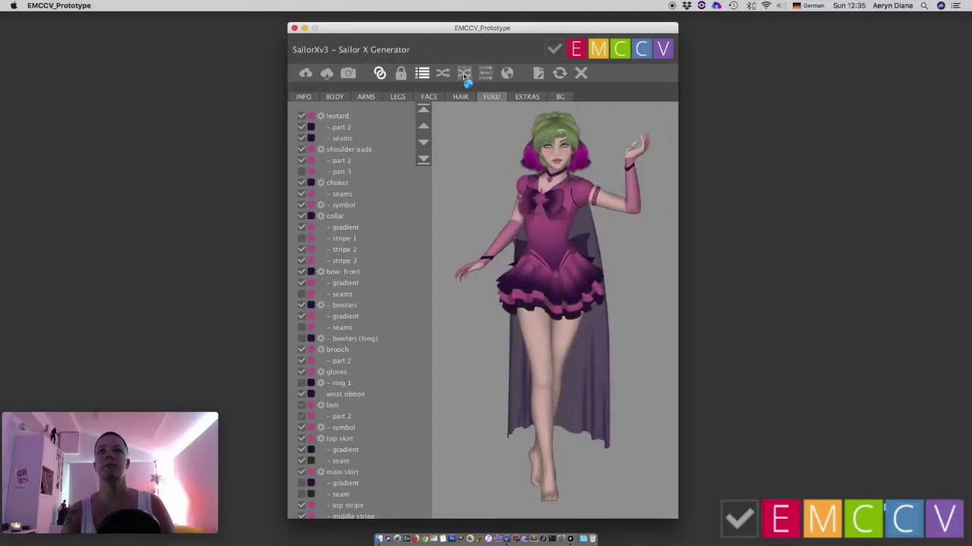
{"action": "left_click", "coordinate": [463, 73]}
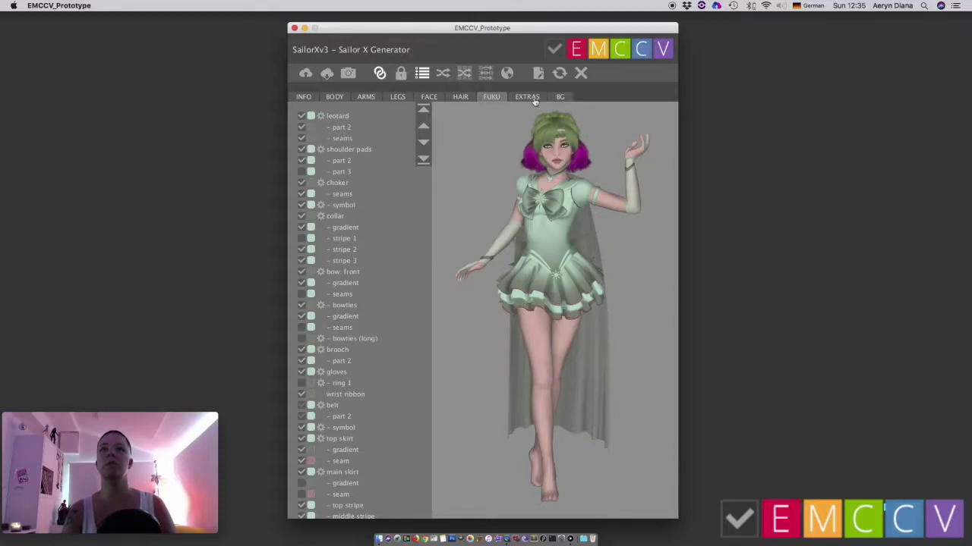
Randomize the background layers several times, and randomize their linked colours with link mode on
{"action": "left_click", "coordinate": [561, 101]}
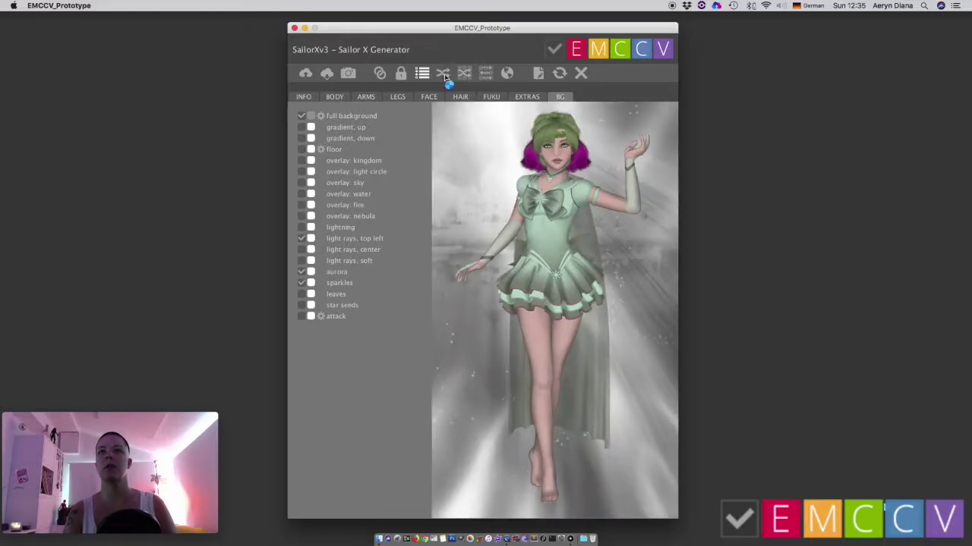
{"action": "left_click", "coordinate": [444, 73]}
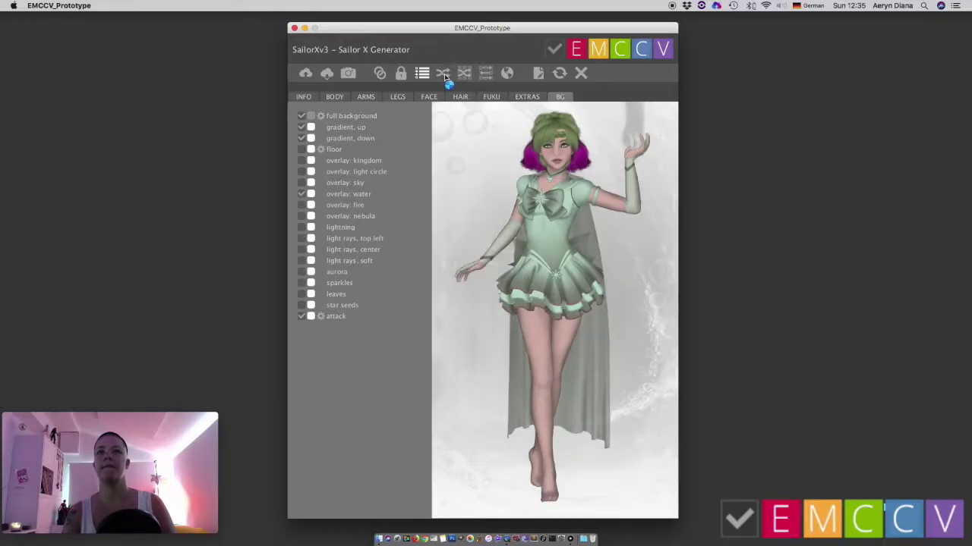
{"action": "left_click", "coordinate": [444, 74]}
{"action": "left_click", "coordinate": [444, 73]}
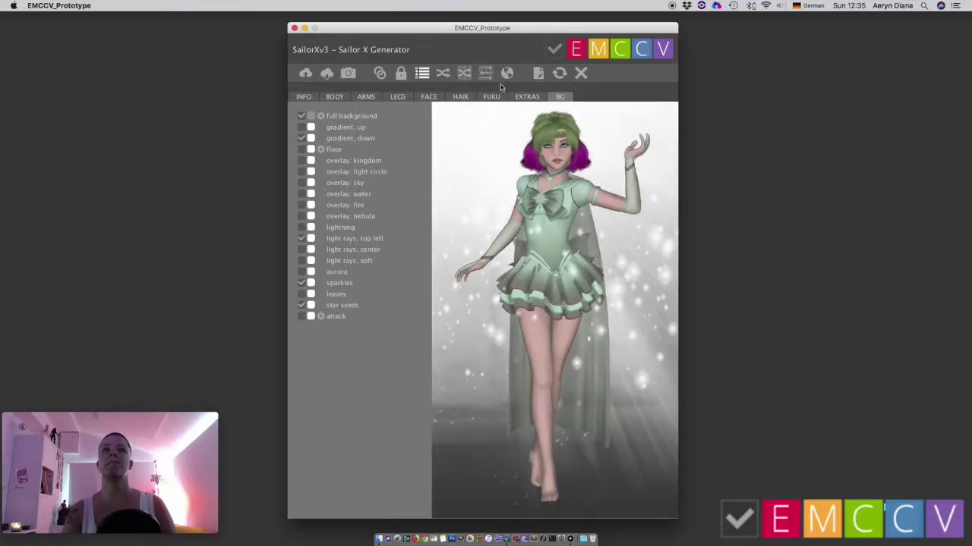
{"action": "left_click", "coordinate": [379, 73]}
{"action": "left_click", "coordinate": [444, 74]}
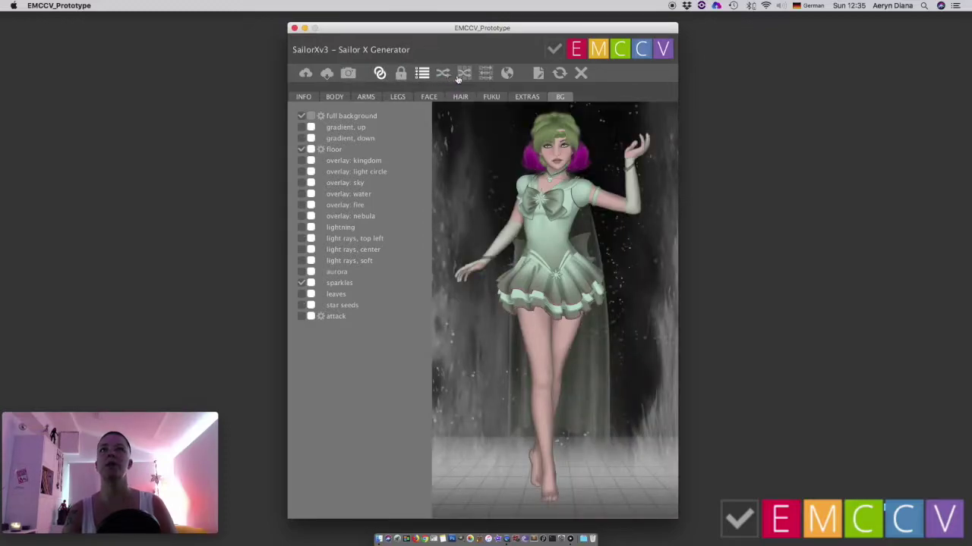
{"action": "left_click", "coordinate": [463, 74]}
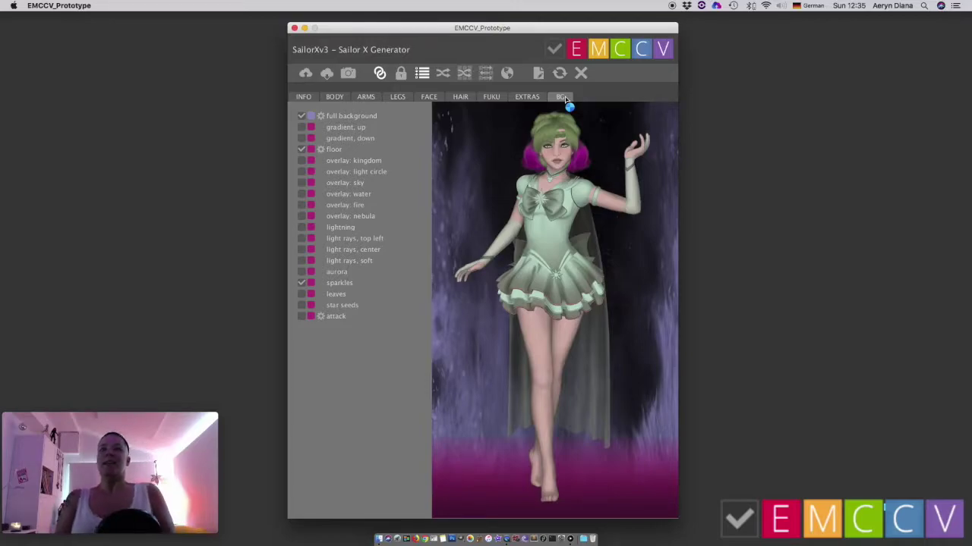
Save the randomized character, and reload it from the saved characters after loading Sailor Pluto
{"action": "left_click", "coordinate": [327, 75]}
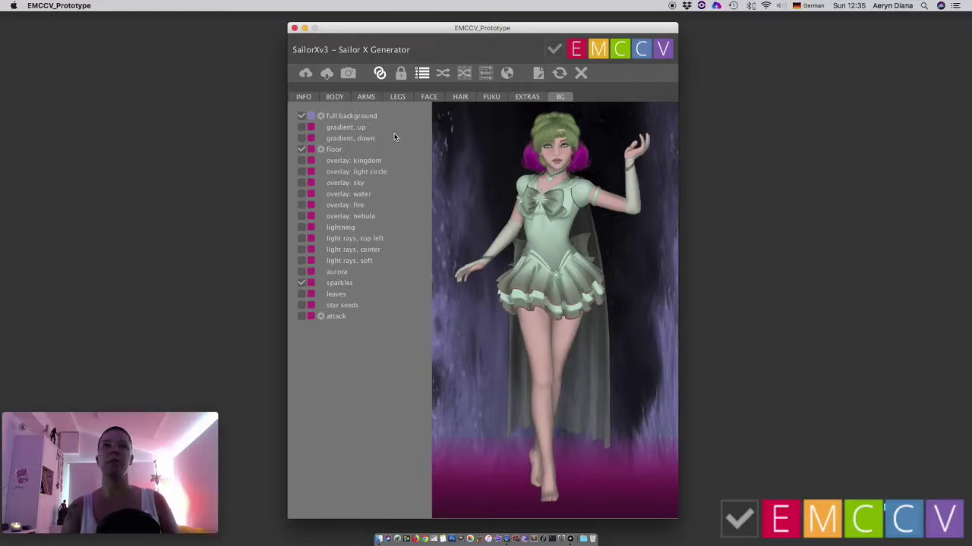
{"action": "left_click", "coordinate": [305, 73]}
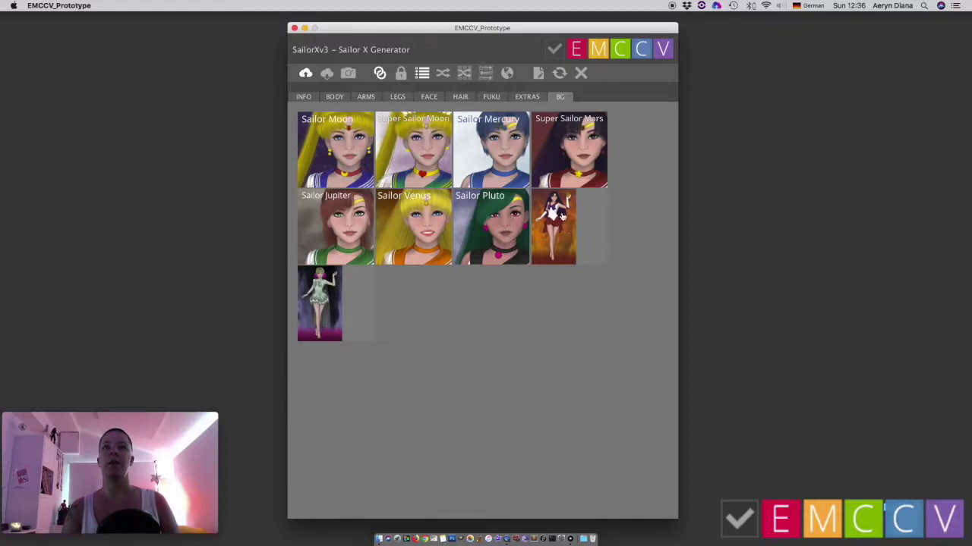
{"action": "left_click", "coordinate": [499, 220]}
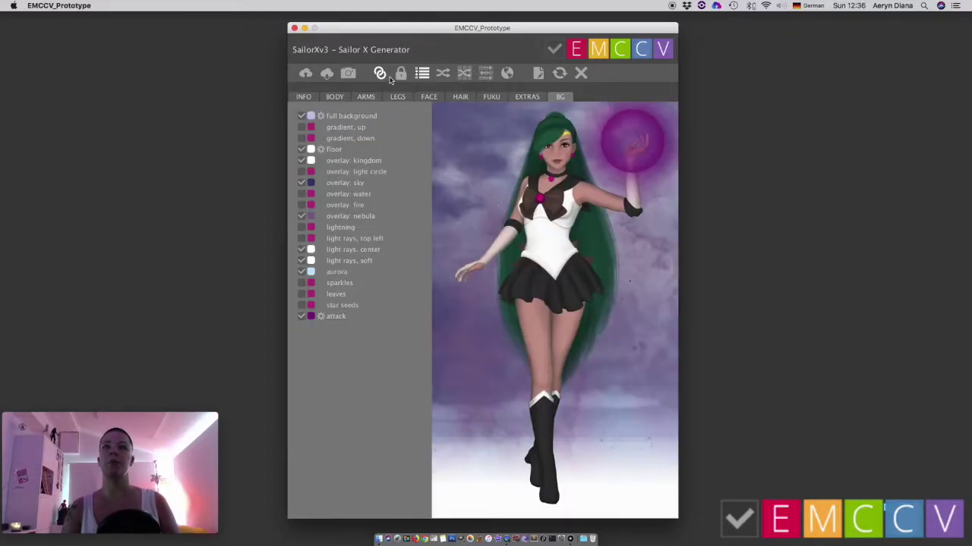
{"action": "left_click", "coordinate": [305, 73]}
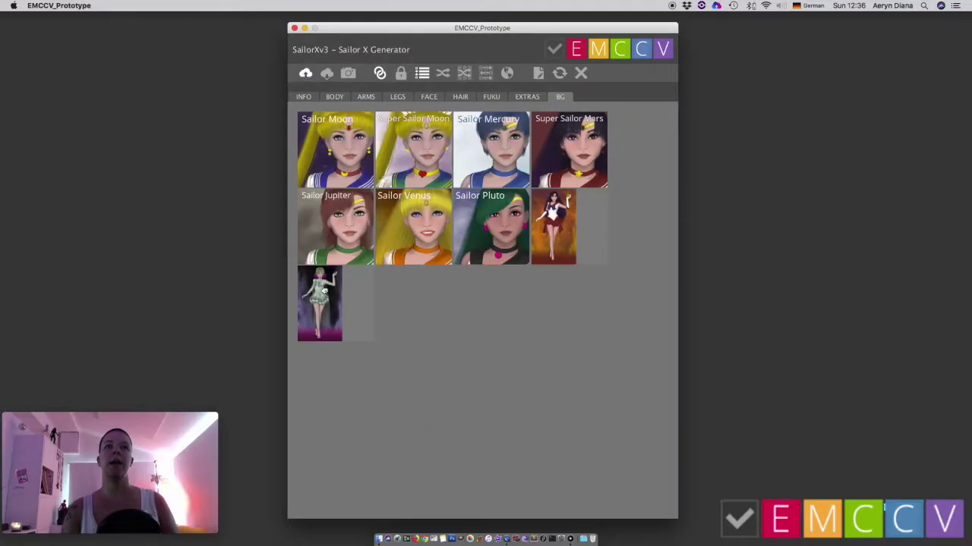
{"action": "left_click", "coordinate": [323, 297]}
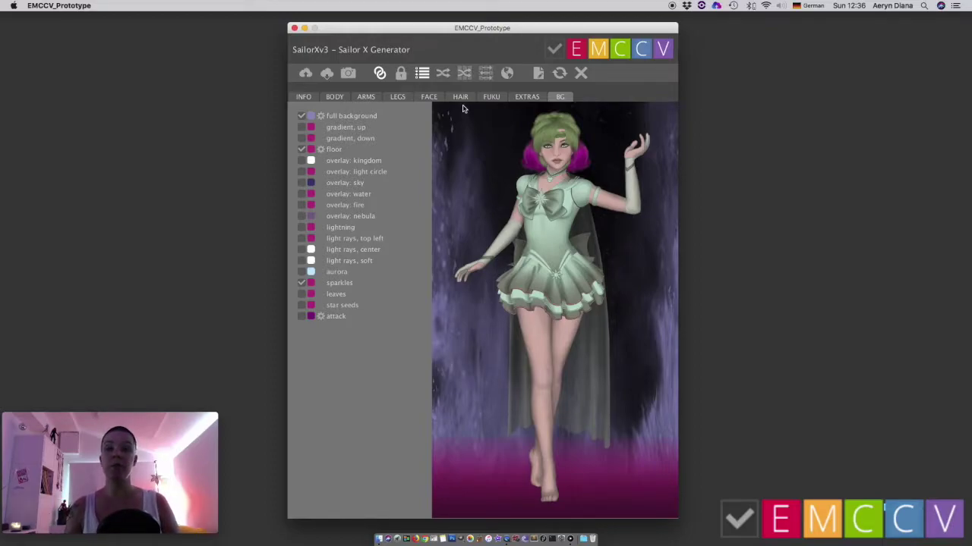
Export the current character as an image, and switch to Finder to open the SailorXv3 folder inside modules
{"action": "left_click", "coordinate": [348, 75]}
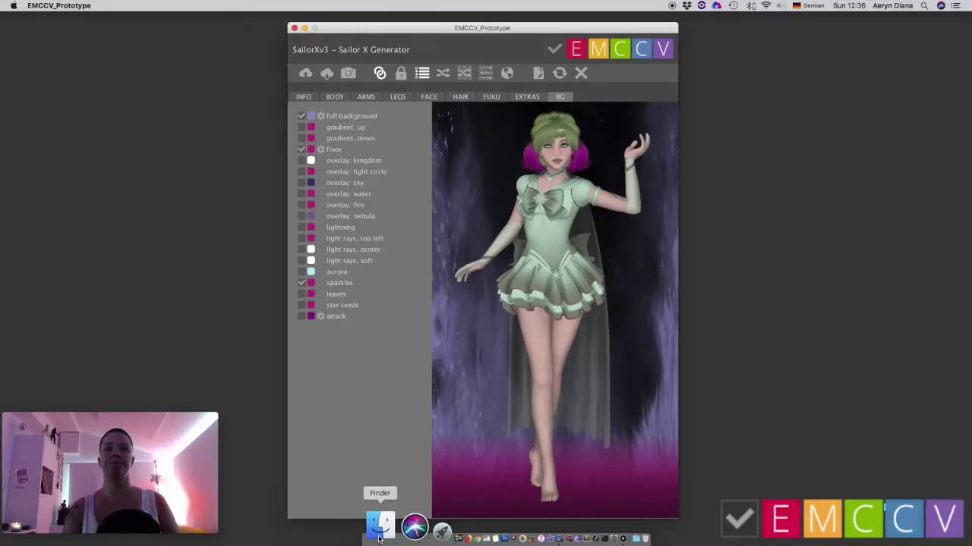
{"action": "left_click", "coordinate": [379, 525]}
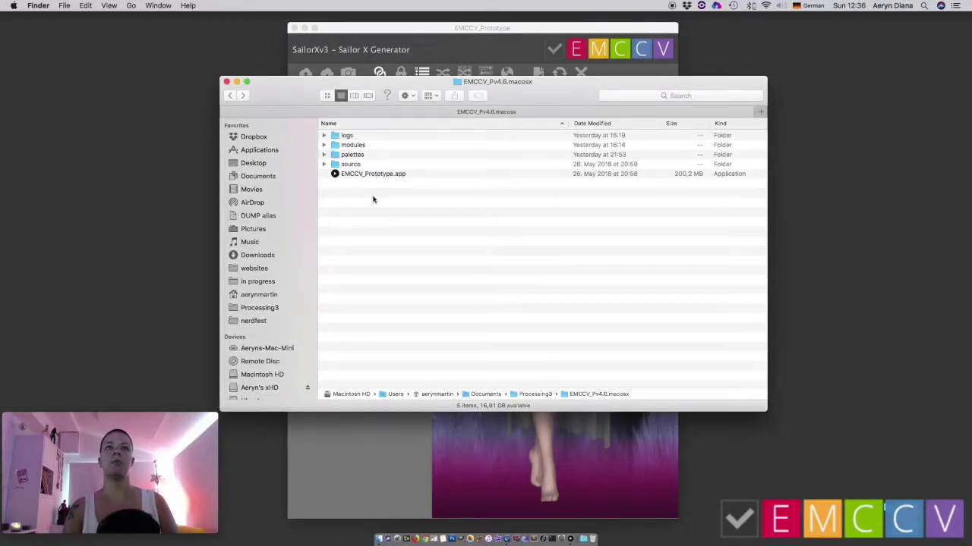
{"action": "left_click", "coordinate": [359, 146]}
{"action": "key", "text": "super+3"}
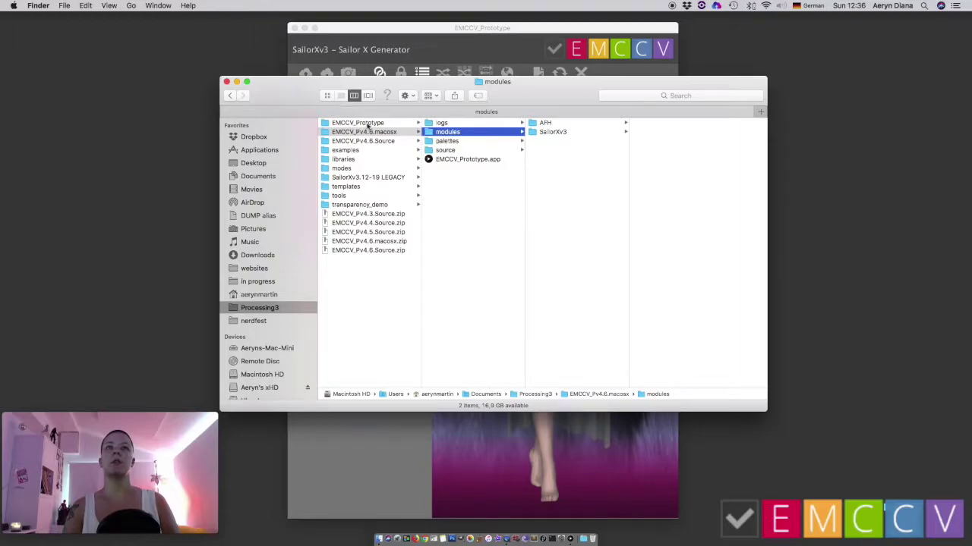
{"action": "left_click", "coordinate": [341, 95]}
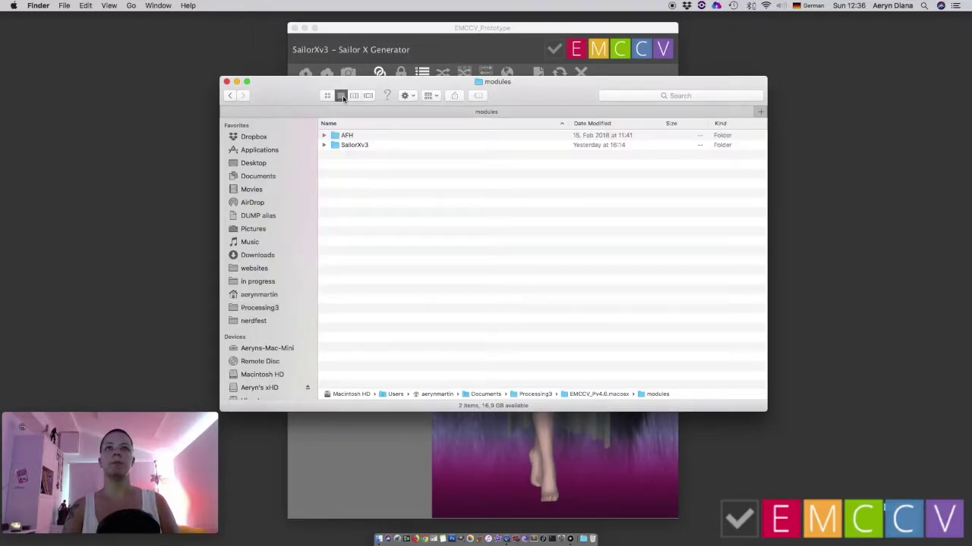
{"action": "double_click", "coordinate": [353, 145]}
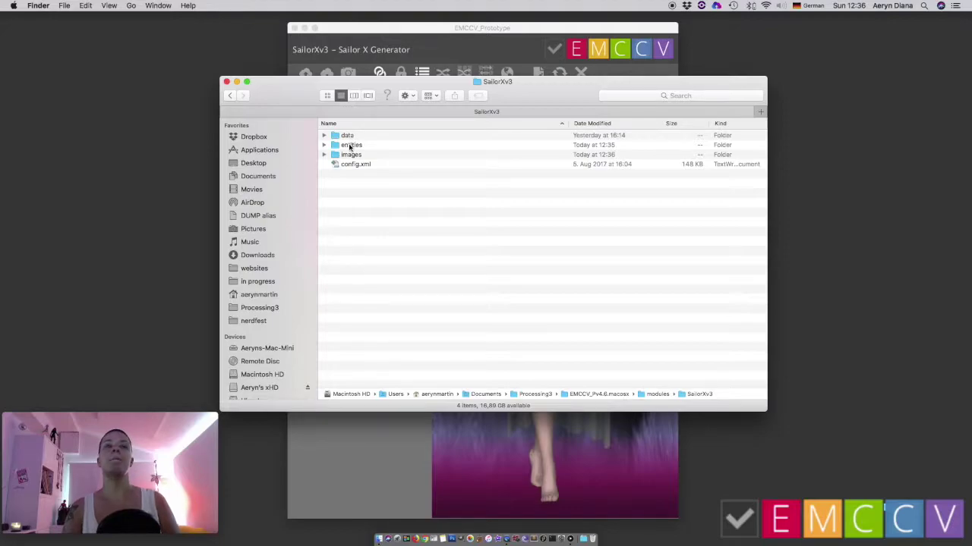
Open the entities folder and look through the saved characters' thumbnails and text files, first as icons and then as a list
{"action": "double_click", "coordinate": [350, 145]}
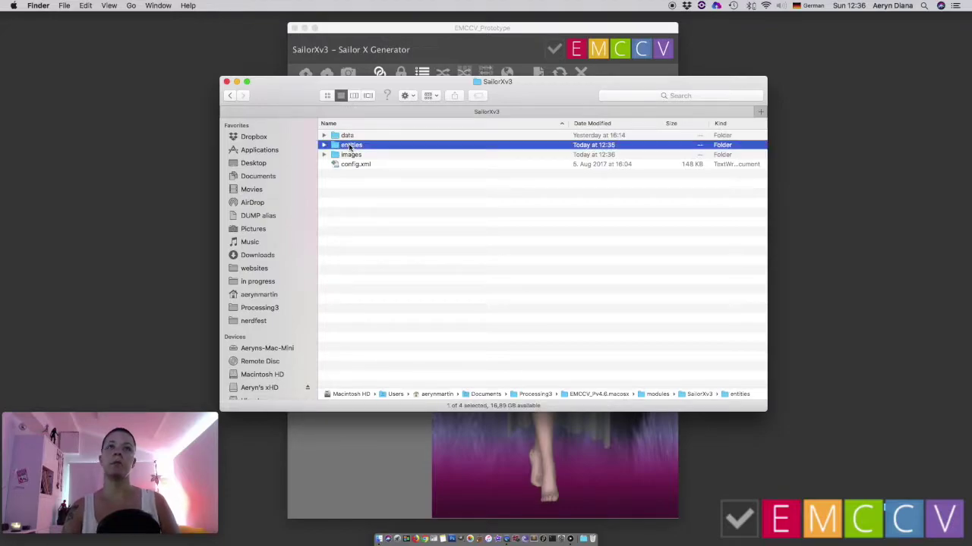
{"action": "left_click", "coordinate": [327, 96]}
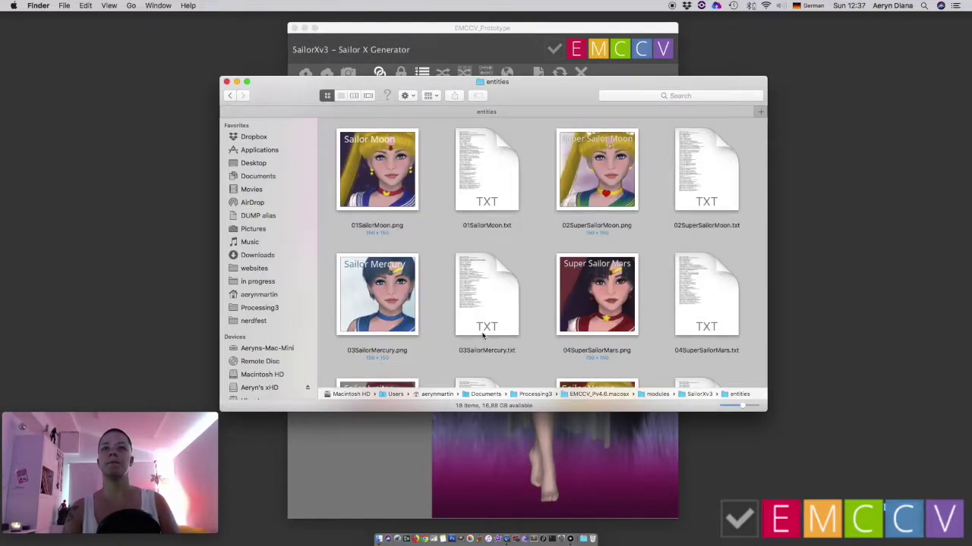
{"action": "scroll", "coordinate": [482, 335], "scroll_direction": "down", "scroll_amount": 5}
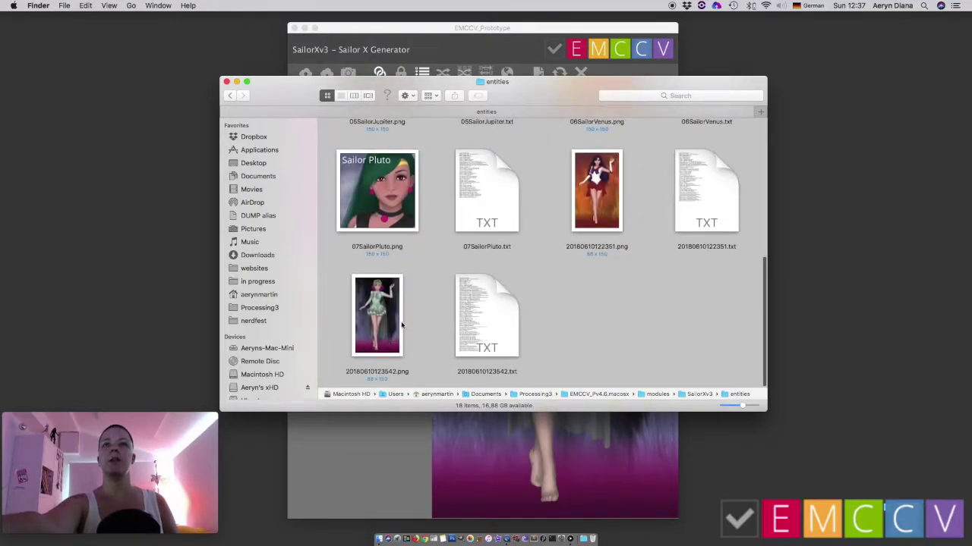
{"action": "left_click", "coordinate": [342, 96]}
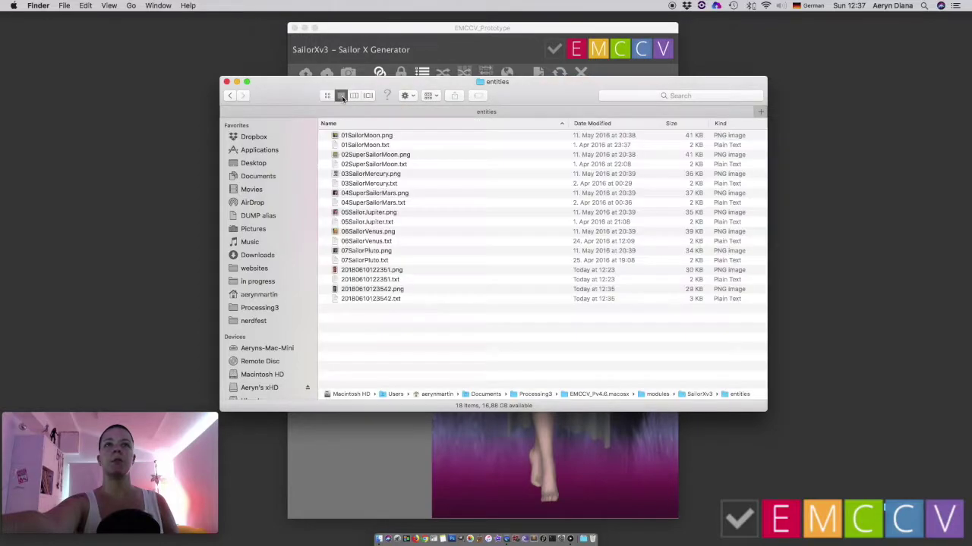
Go back to the SailorXv3 folder, show the images folder as icons, and open 20180610123624.png in Preview
{"action": "left_click", "coordinate": [229, 95]}
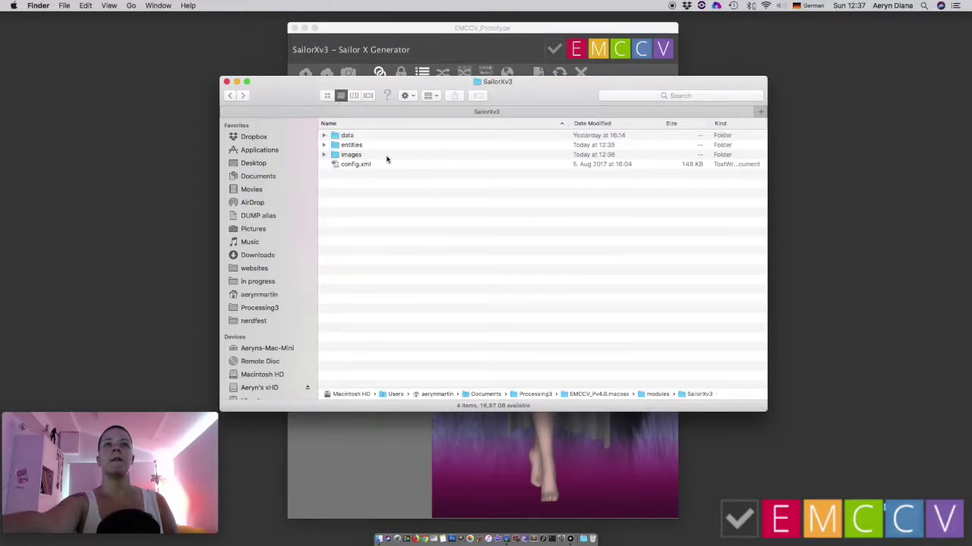
{"action": "left_click", "coordinate": [351, 155]}
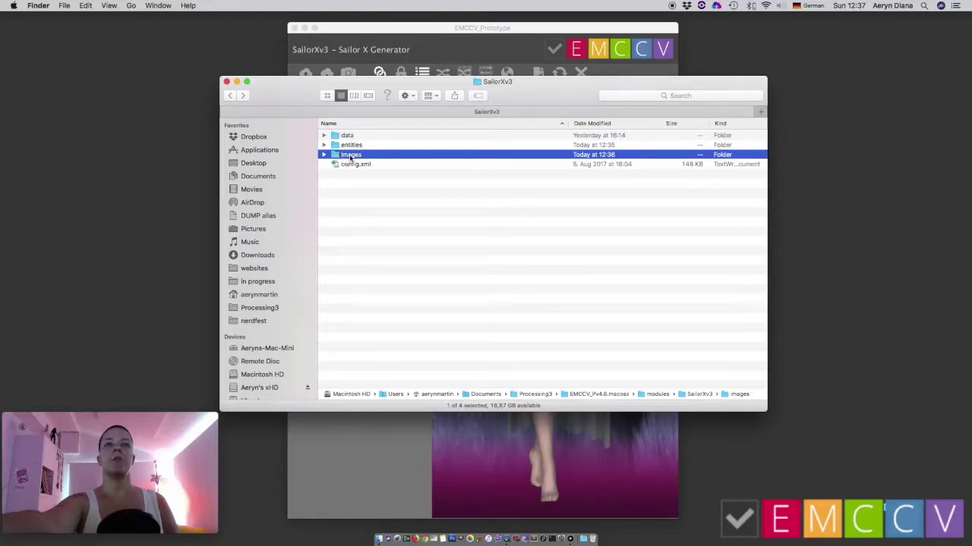
{"action": "double_click", "coordinate": [350, 155]}
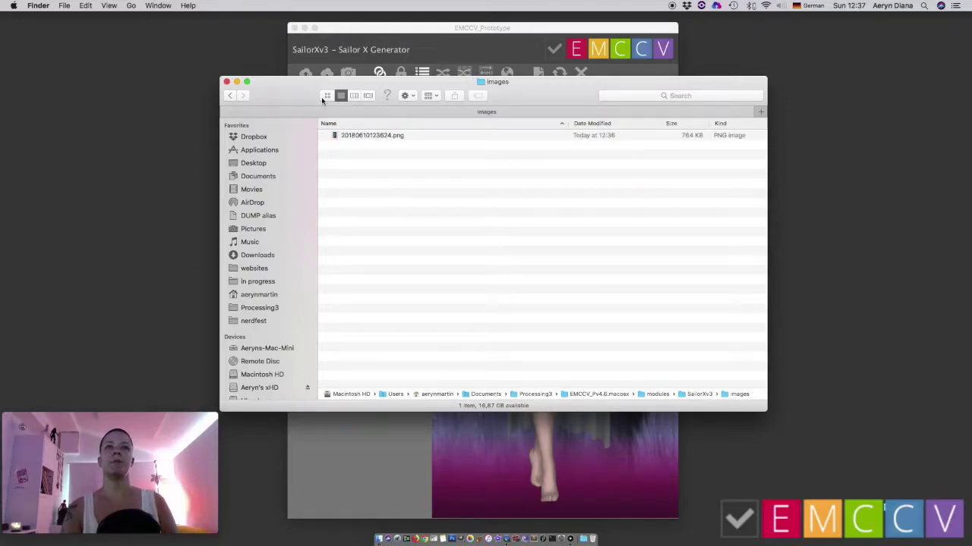
{"action": "left_click", "coordinate": [326, 96]}
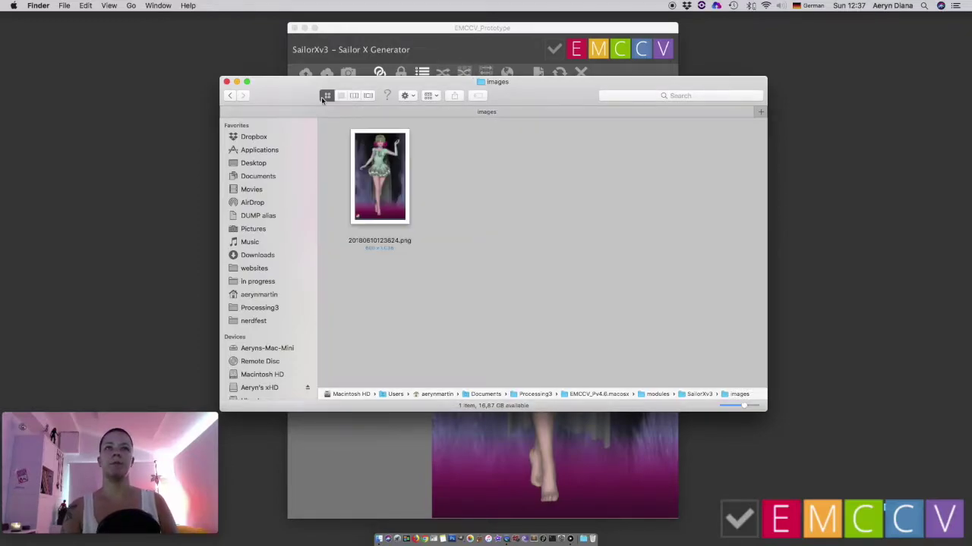
{"action": "left_click", "coordinate": [380, 183]}
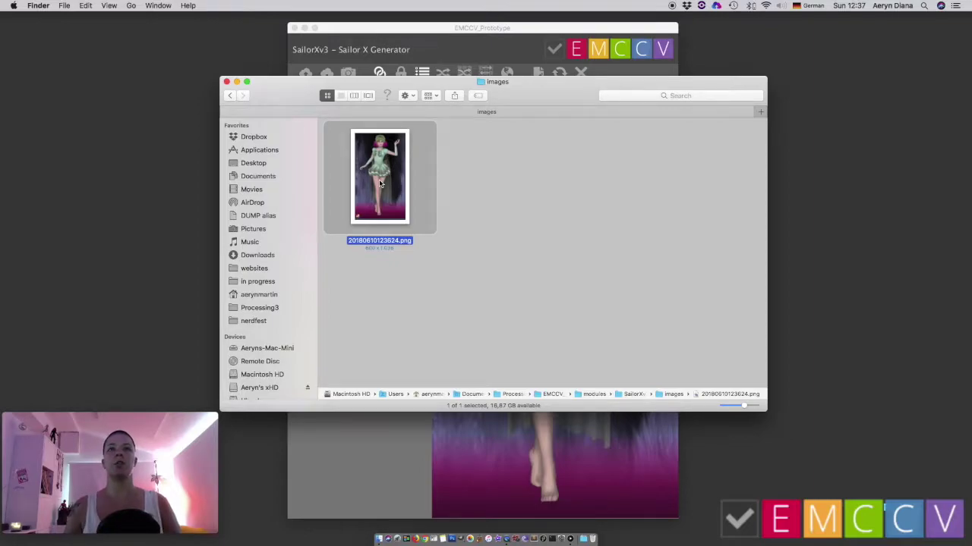
{"action": "double_click", "coordinate": [380, 183]}
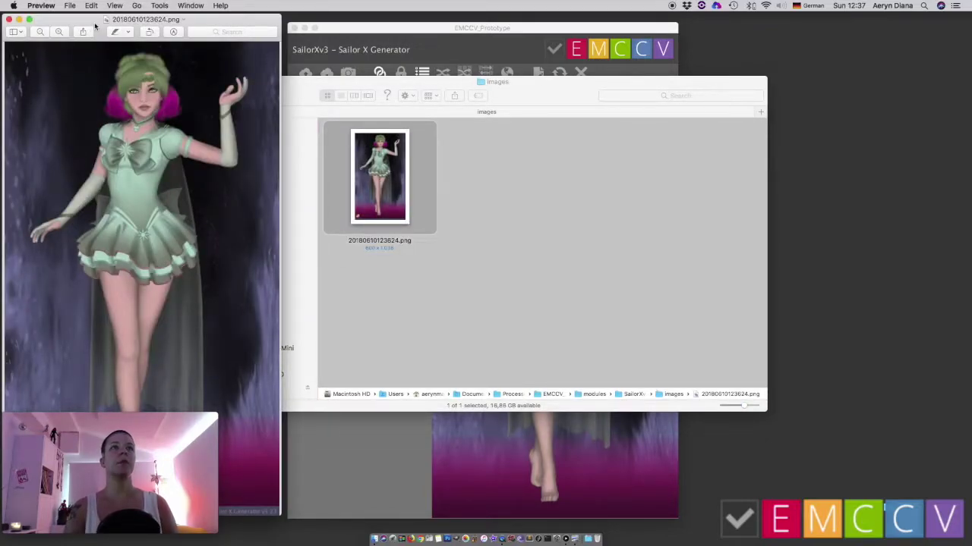
Examine the exported character image at a larger size down to its footer, close it, and return to EMCCV Prototype
{"action": "left_click_drag", "start_coordinate": [98, 18], "coordinate": [324, 14]}
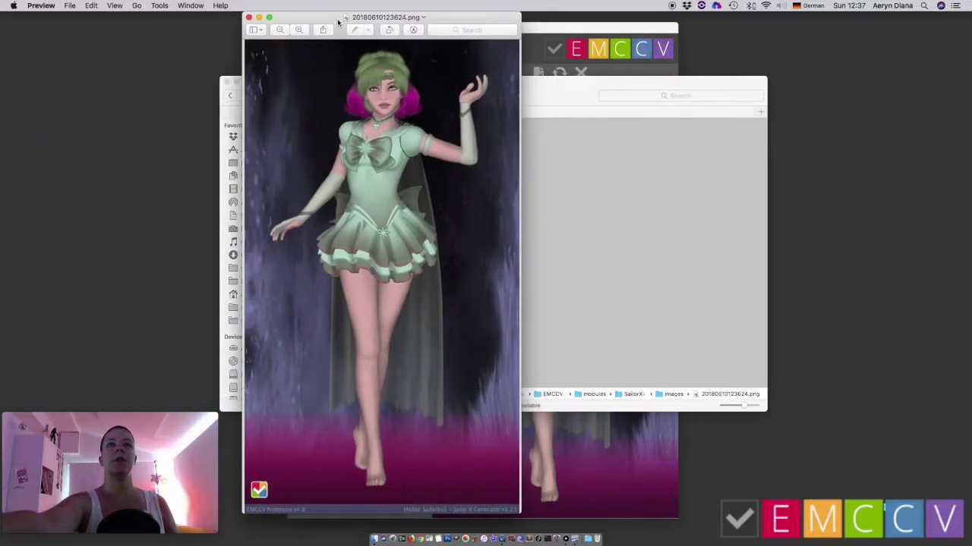
{"action": "left_click", "coordinate": [298, 30]}
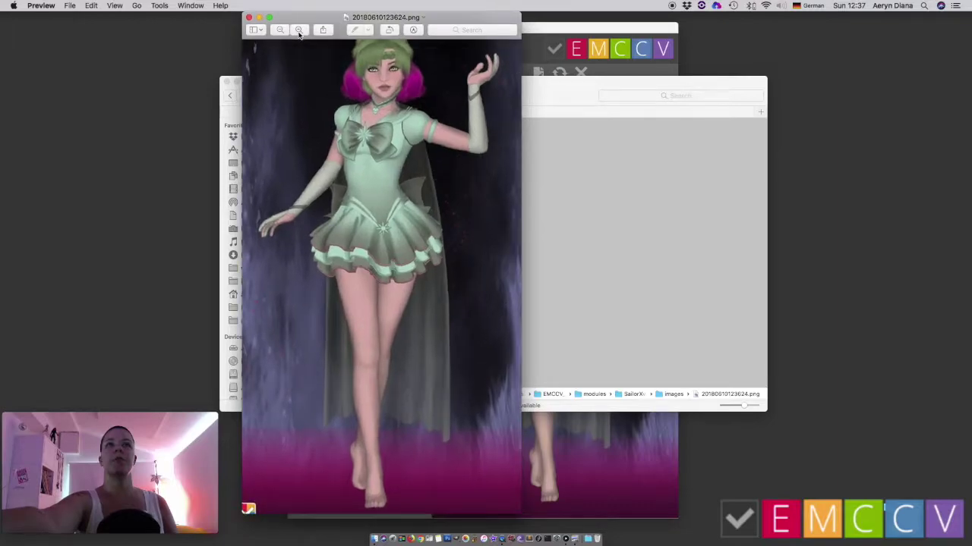
{"action": "scroll", "coordinate": [391, 89], "scroll_direction": "up", "scroll_amount": 2}
{"action": "key", "text": "super+minus"}
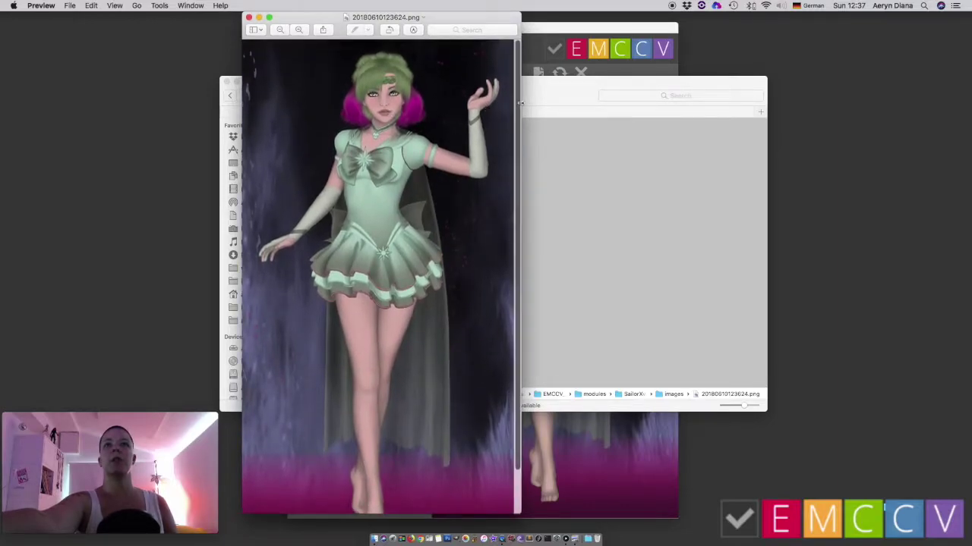
{"action": "left_click_drag", "start_coordinate": [522, 102], "coordinate": [683, 106]}
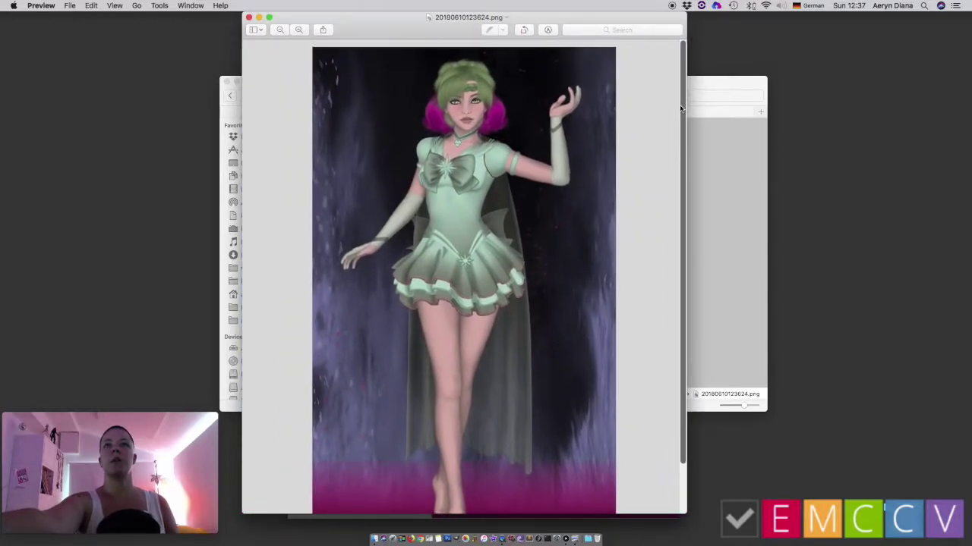
{"action": "scroll", "coordinate": [681, 108], "scroll_direction": "down", "scroll_amount": 2}
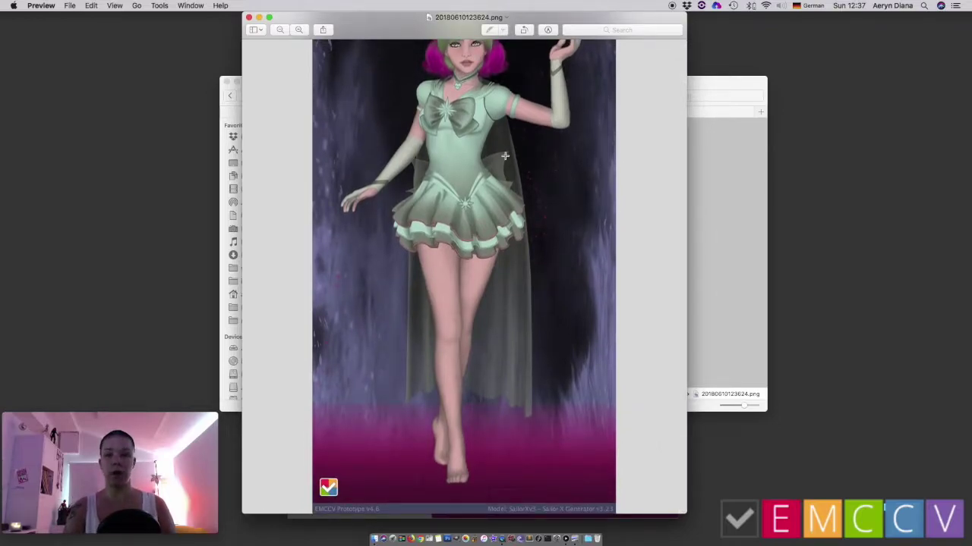
{"action": "scroll", "coordinate": [505, 155], "scroll_direction": "up", "scroll_amount": 2}
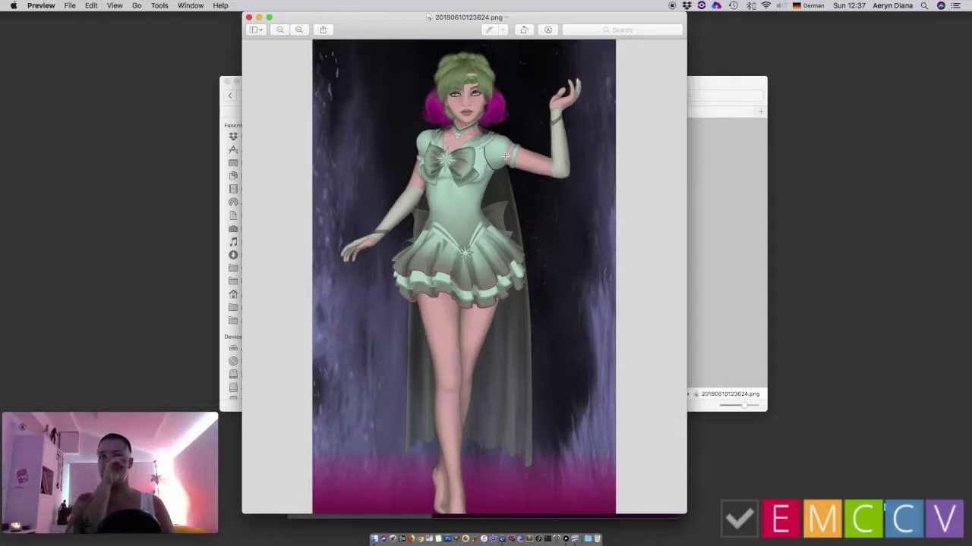
{"action": "scroll", "coordinate": [504, 156], "scroll_direction": "down", "scroll_amount": 1}
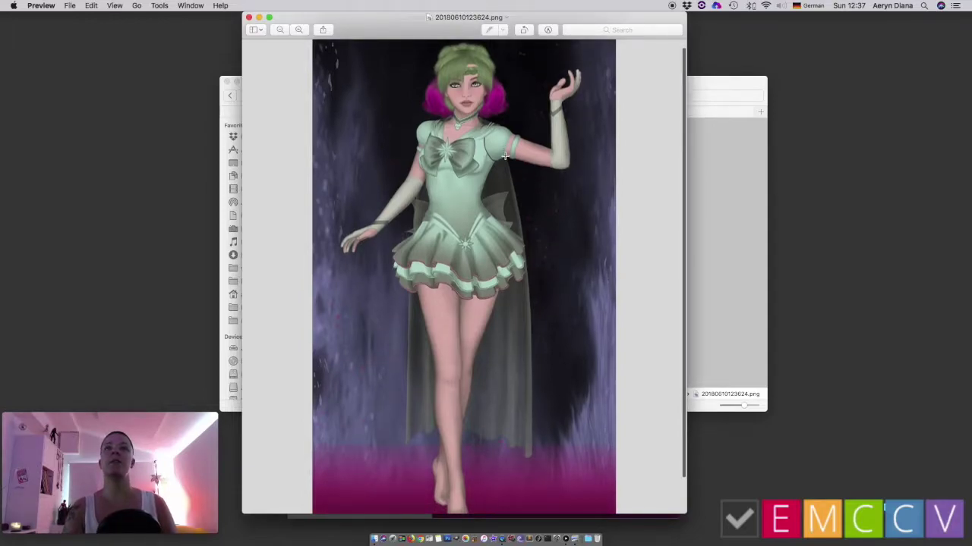
{"action": "scroll", "coordinate": [505, 156], "scroll_direction": "up", "scroll_amount": 1}
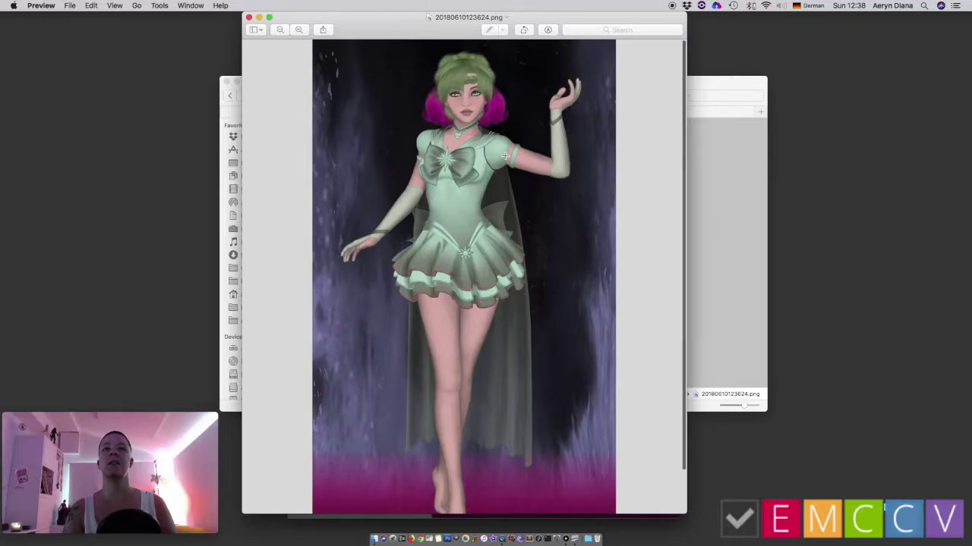
{"action": "scroll", "coordinate": [505, 155], "scroll_direction": "down", "scroll_amount": 5}
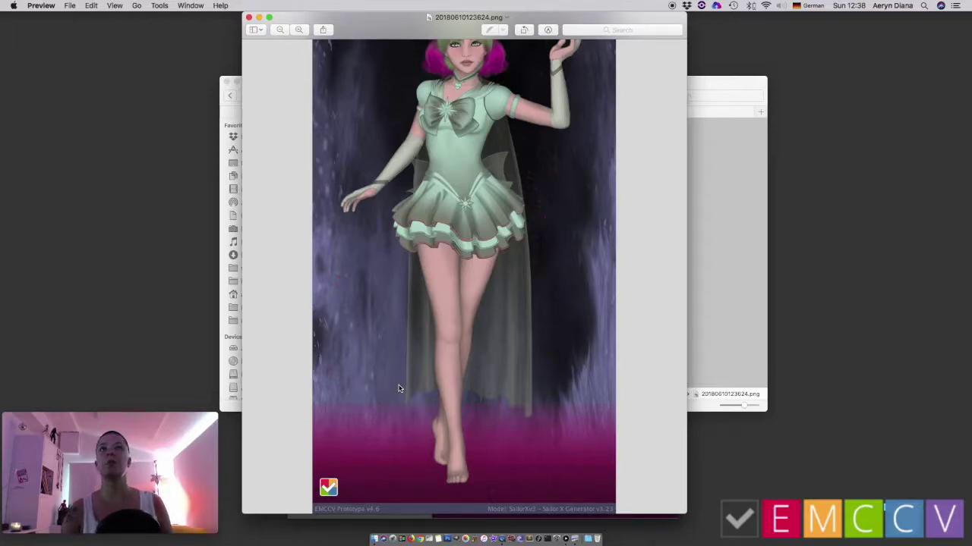
{"action": "scroll", "coordinate": [387, 231], "scroll_direction": "up", "scroll_amount": 3}
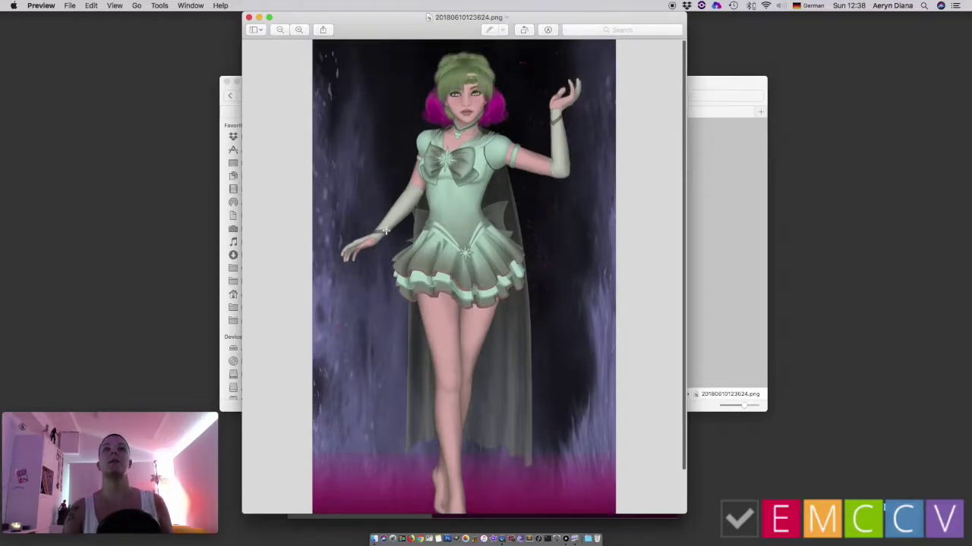
{"action": "left_click", "coordinate": [249, 18]}
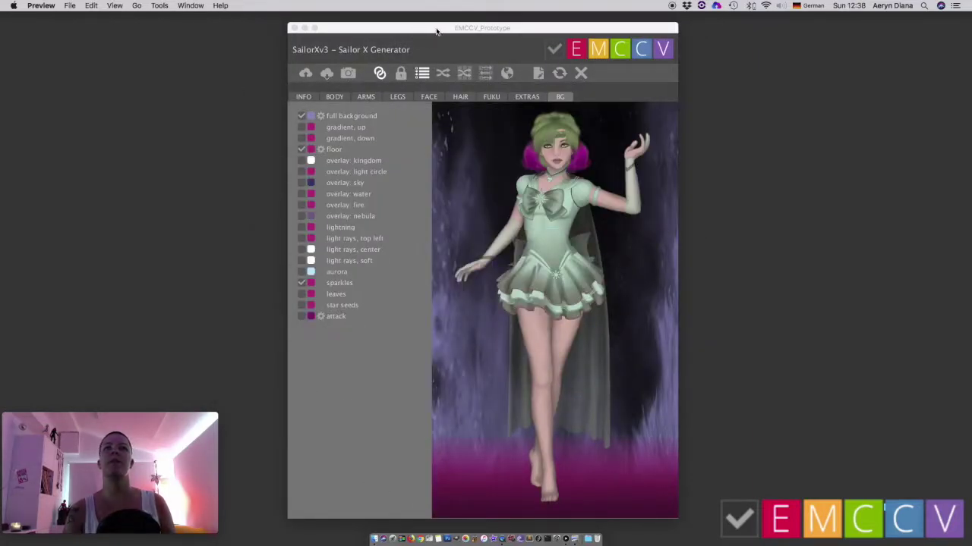
{"action": "left_click", "coordinate": [478, 38]}
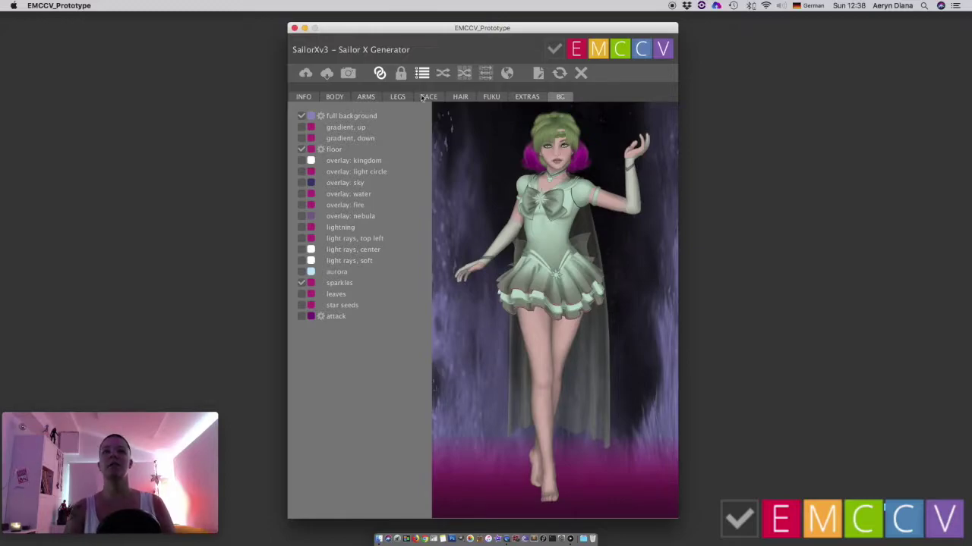
Randomize the arms with the shortcut listed on the module's info page, and close the SailorXv3 module
{"action": "left_click", "coordinate": [301, 98]}
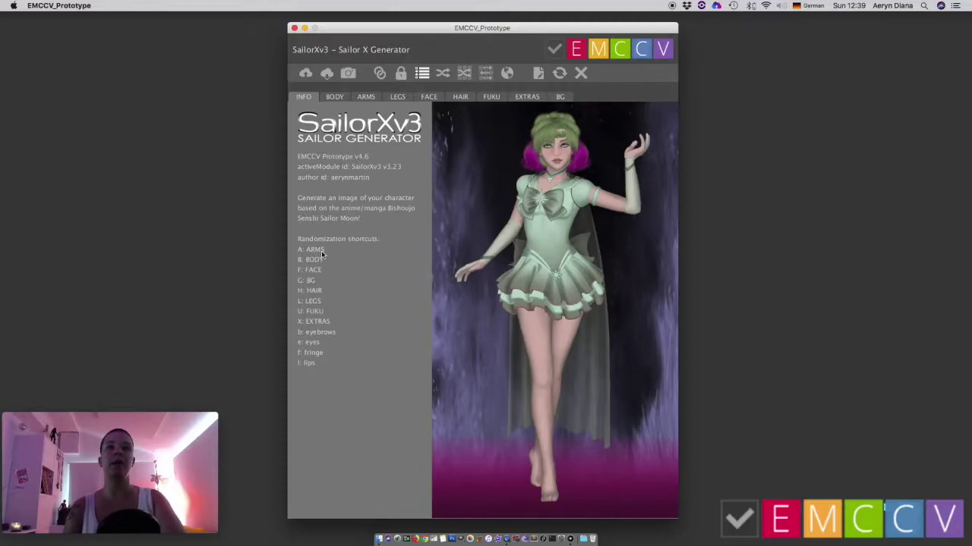
{"action": "key", "text": "shift+a"}
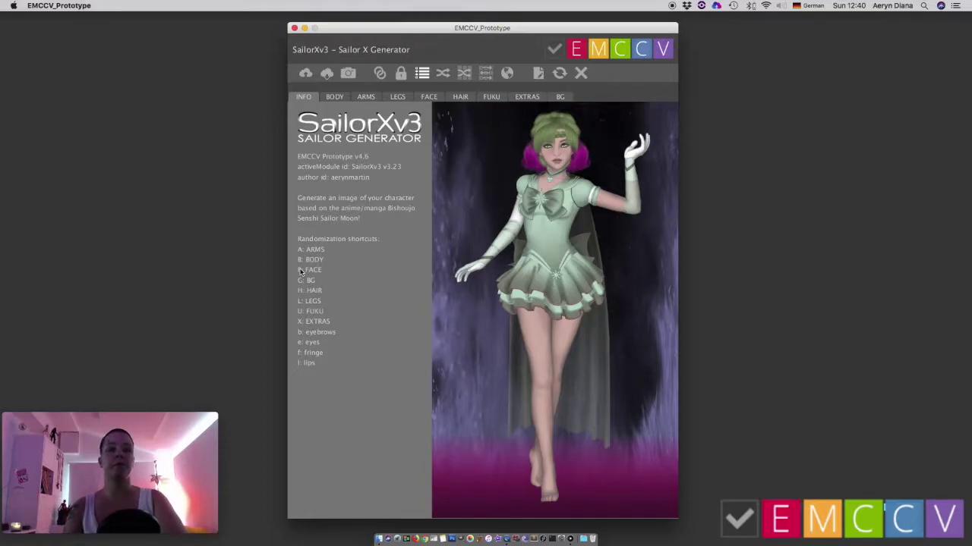
{"action": "left_click", "coordinate": [303, 276]}
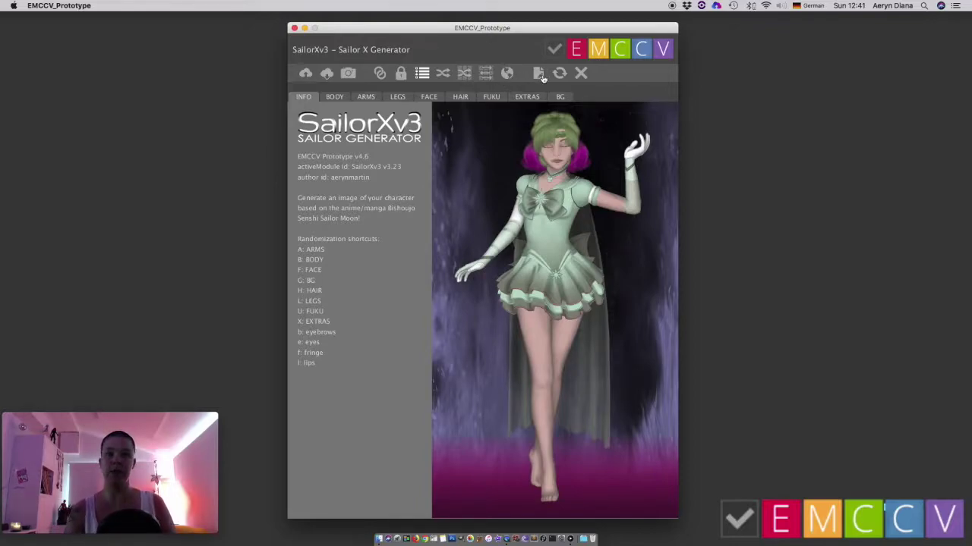
{"action": "left_click", "coordinate": [581, 72]}
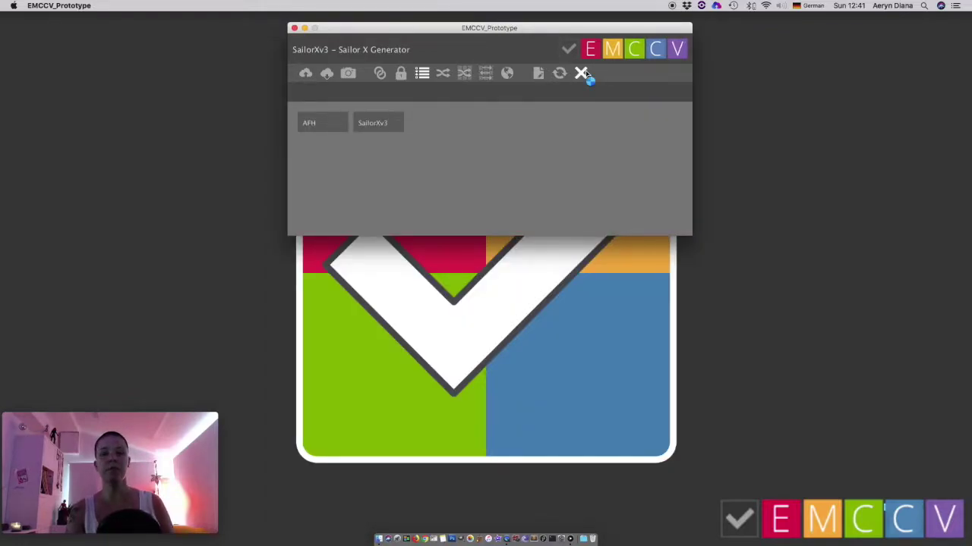